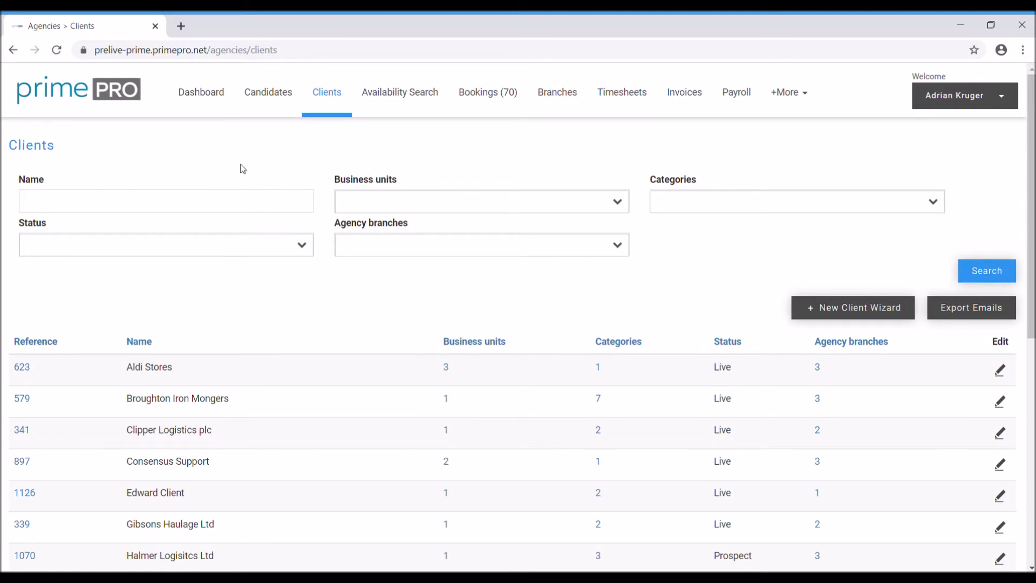
Step: Search clients for 'aldi', open Aldi Stores (reference 623) and browse its bookings list
left_click(155, 202)
type("aldi")
key("Return")
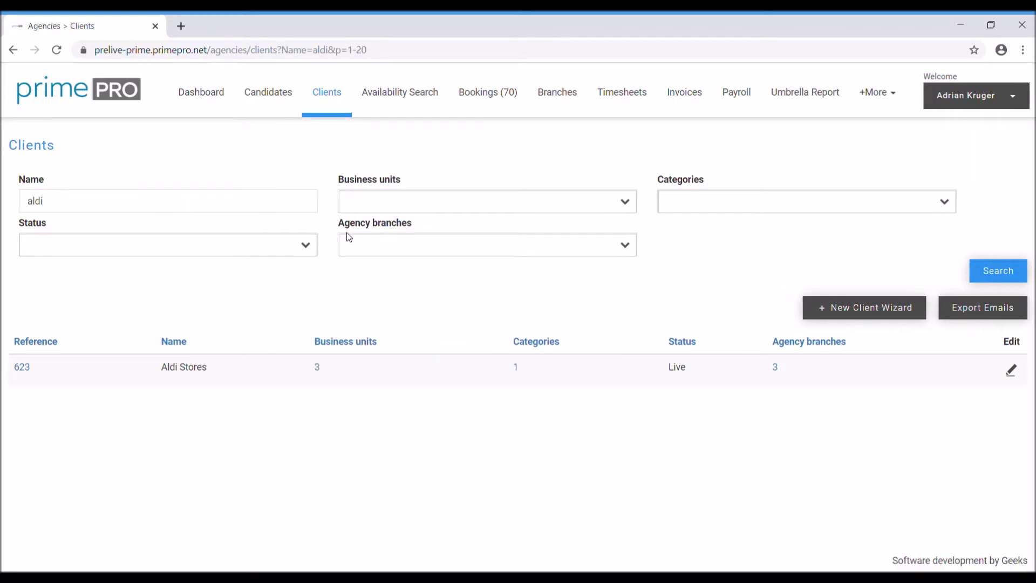
left_click(25, 368)
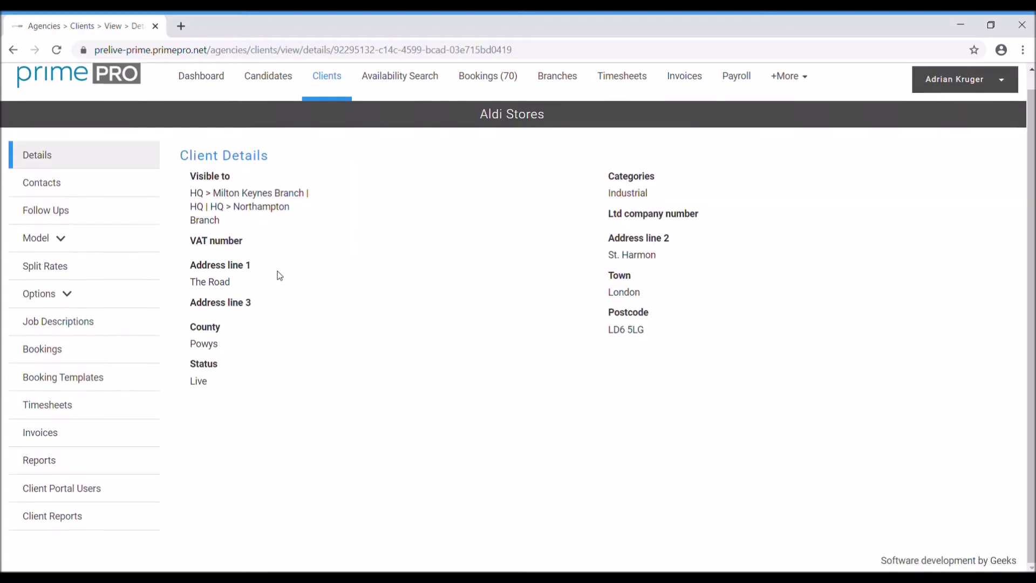
left_click(63, 351)
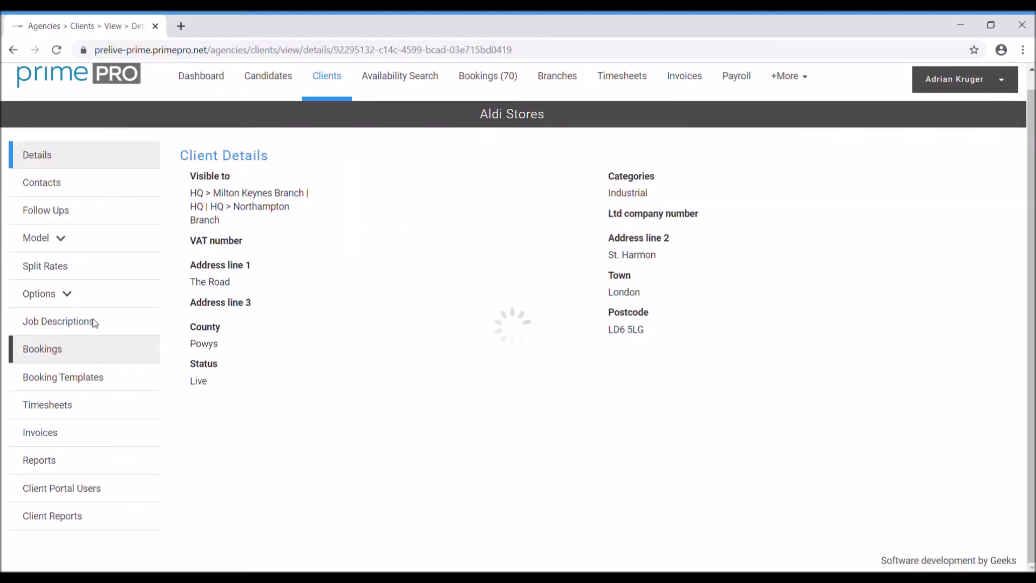
scroll(388, 371, "down", 7)
scroll(390, 372, "up", 4)
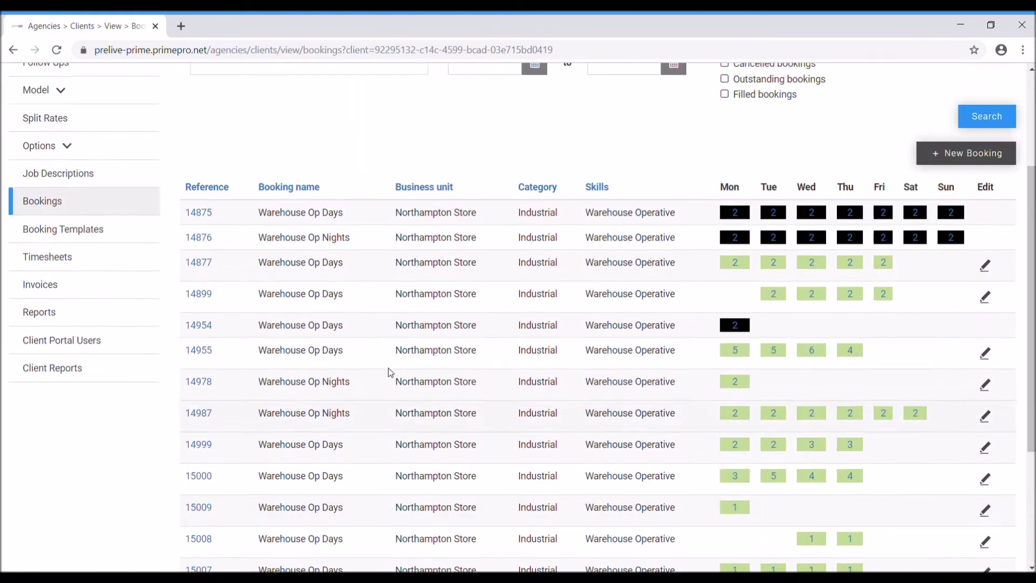
scroll(389, 372, "up", 3)
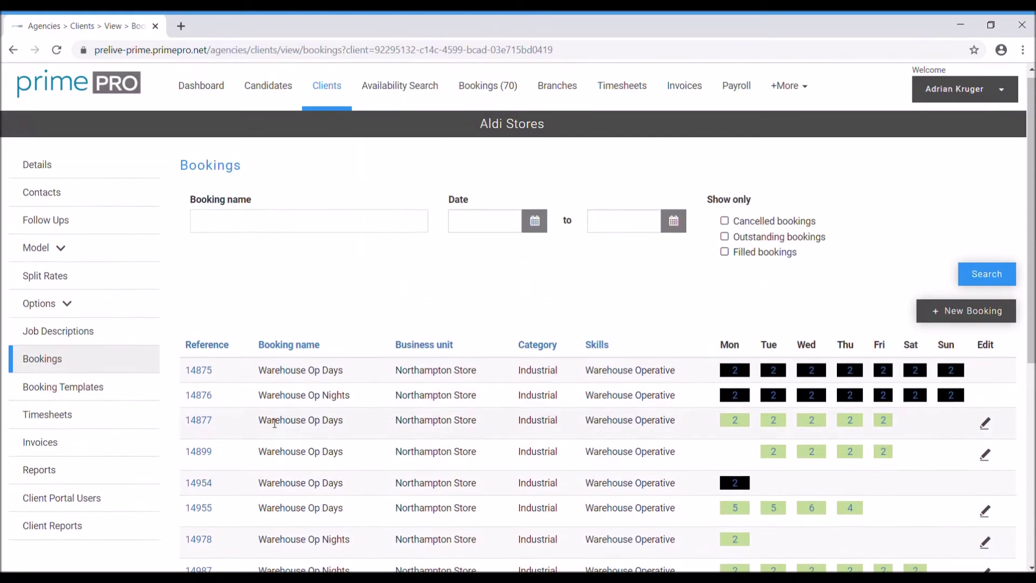
left_click(105, 395)
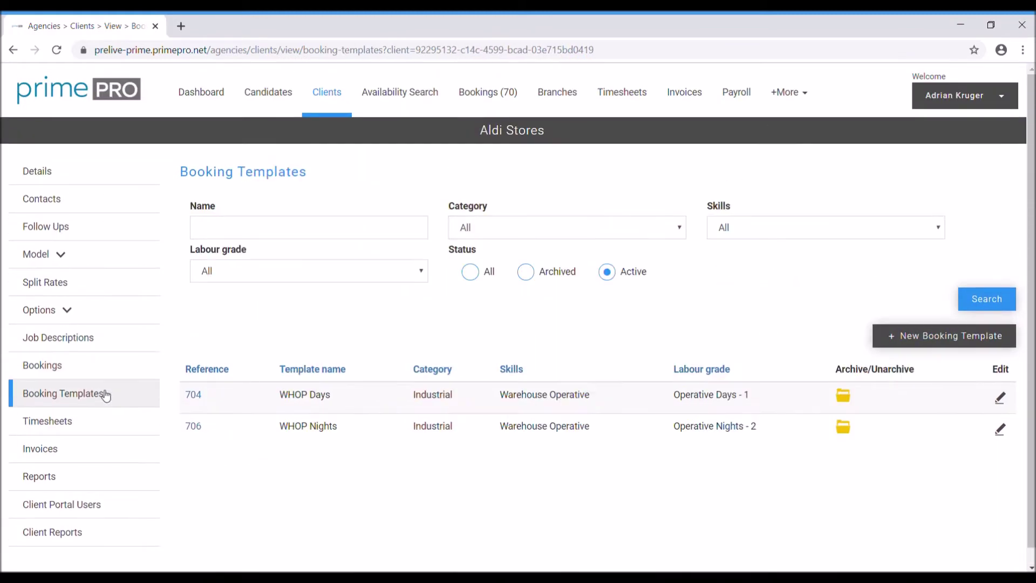
left_click(937, 339)
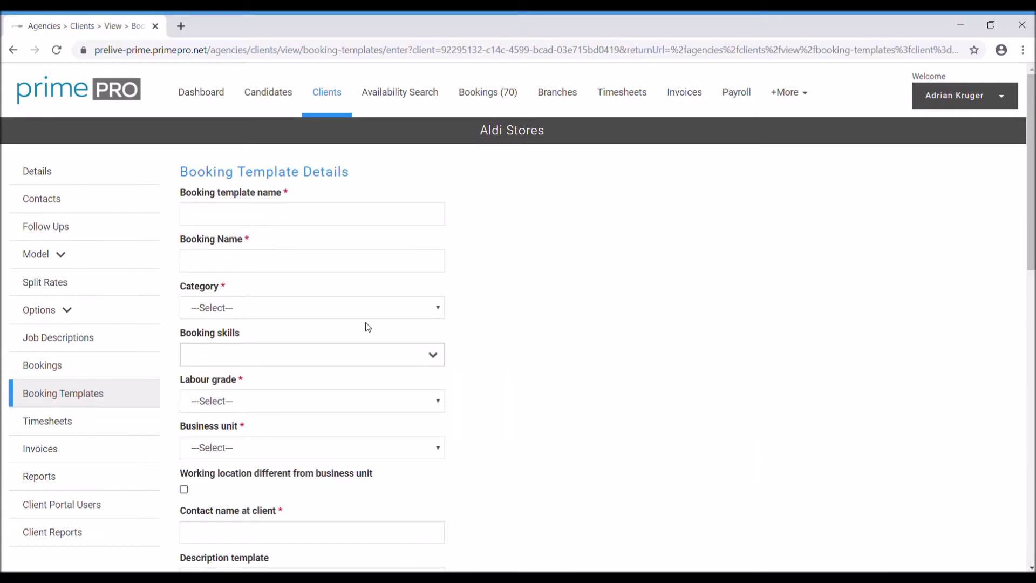
scroll(368, 324, "down", 14)
scroll(439, 410, "up", 15)
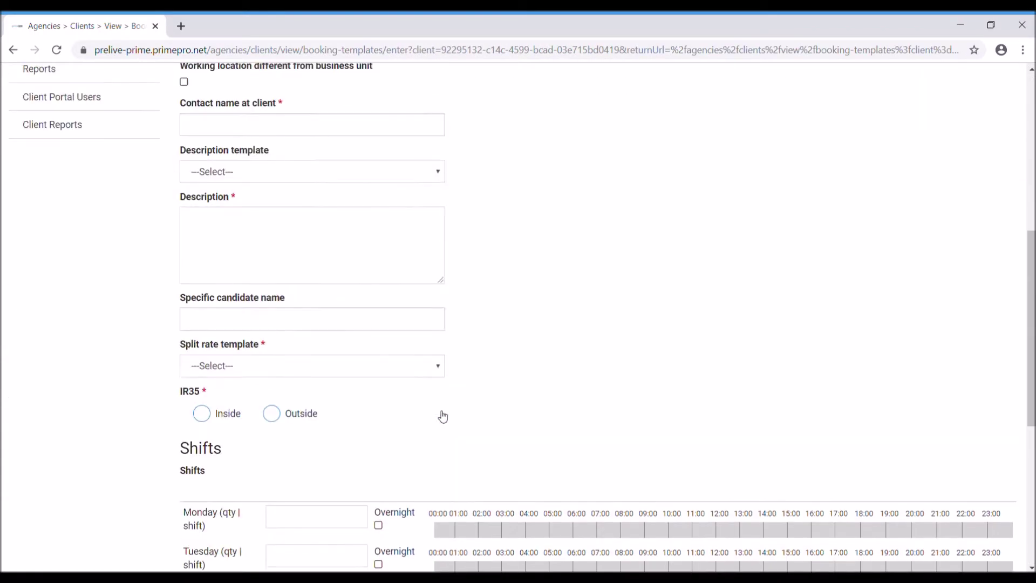
scroll(441, 411, "down", 14)
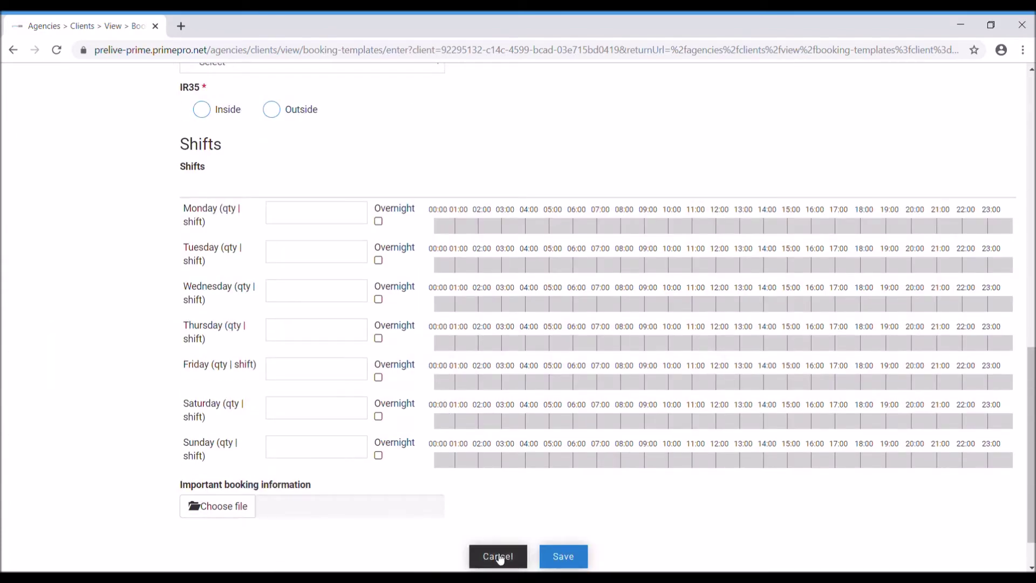
left_click(499, 558)
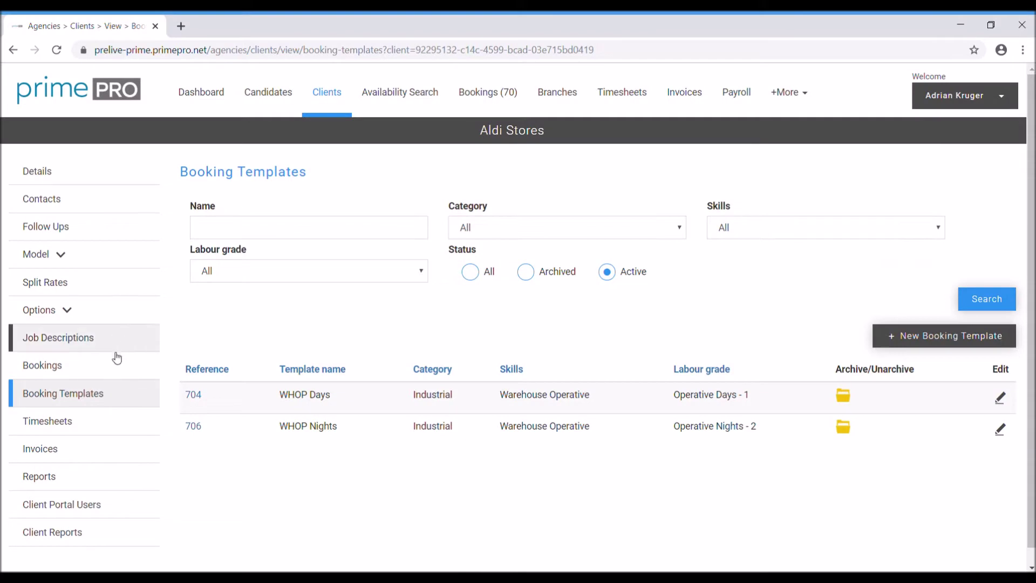
left_click(35, 371)
Step: Check Aldi Stores' updated bookings 14902, 14900 and 14901, then go to its Booking Templates
scroll(738, 309, "down", 7)
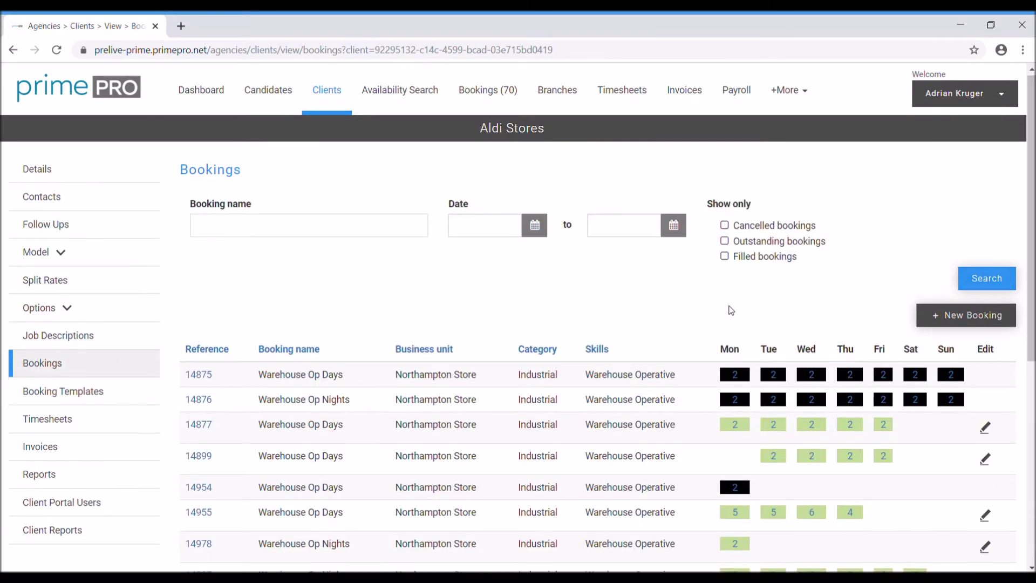
scroll(738, 310, "up", 7)
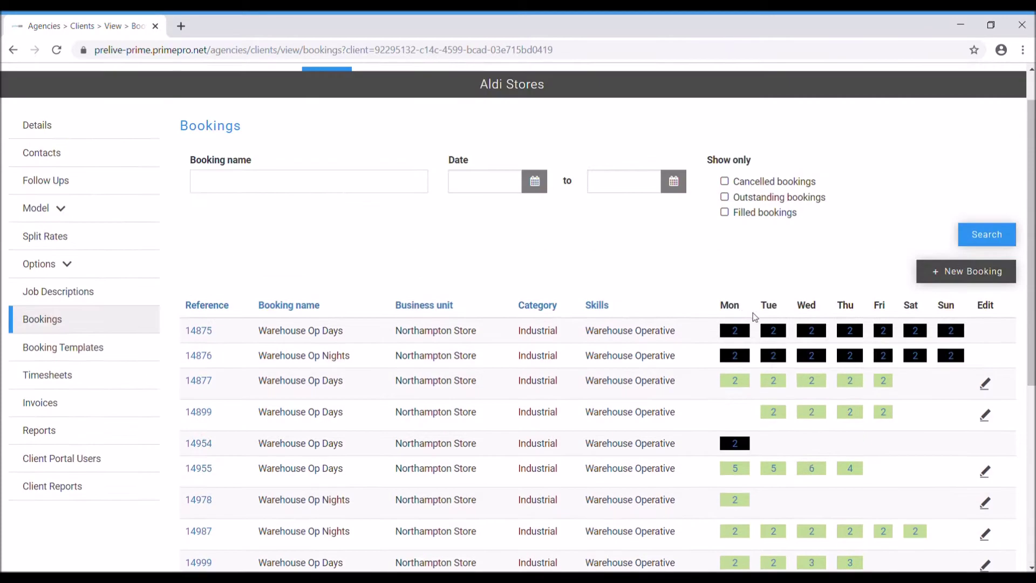
left_click(959, 274)
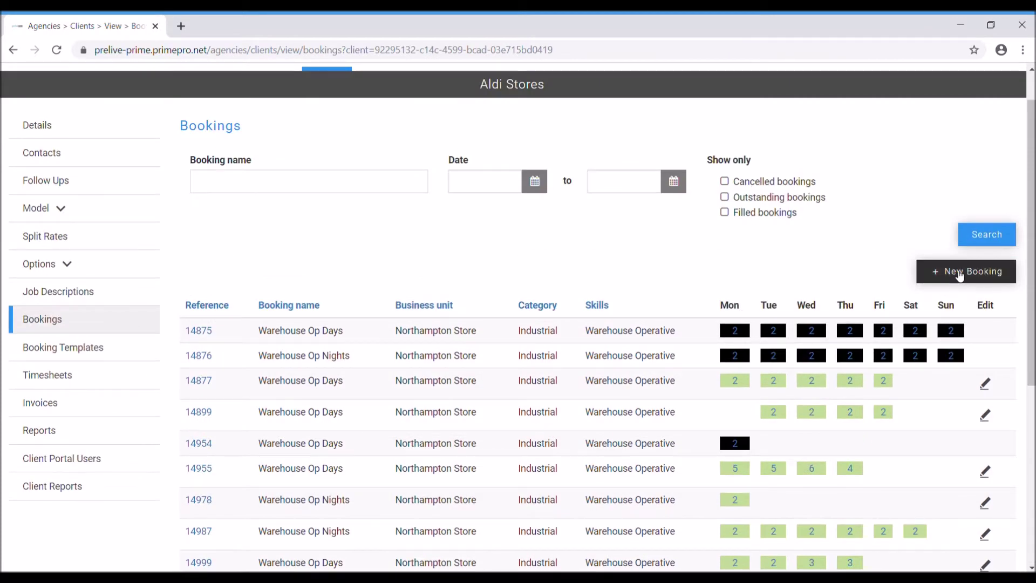
key("ctrl+minus")
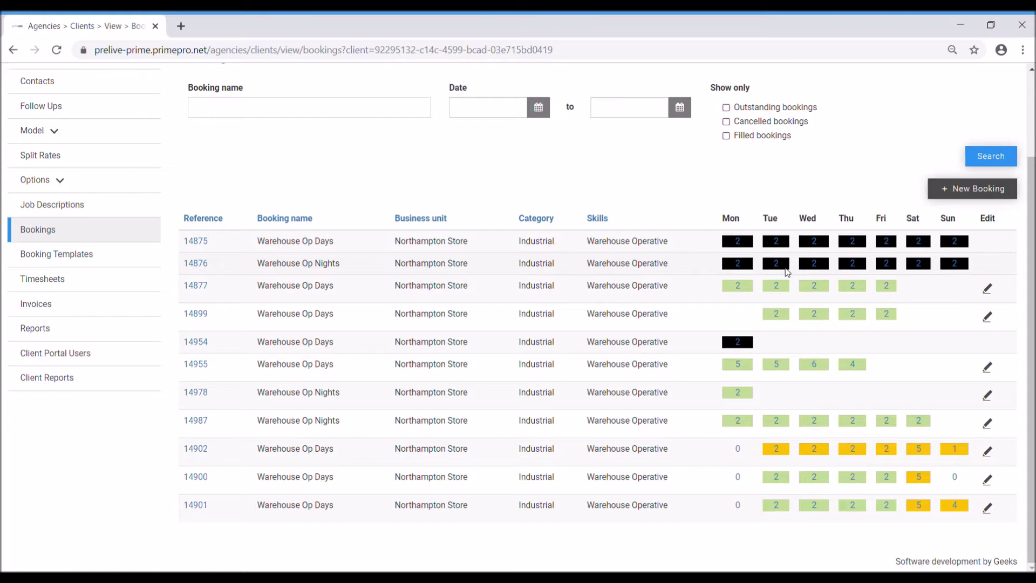
left_click(134, 266)
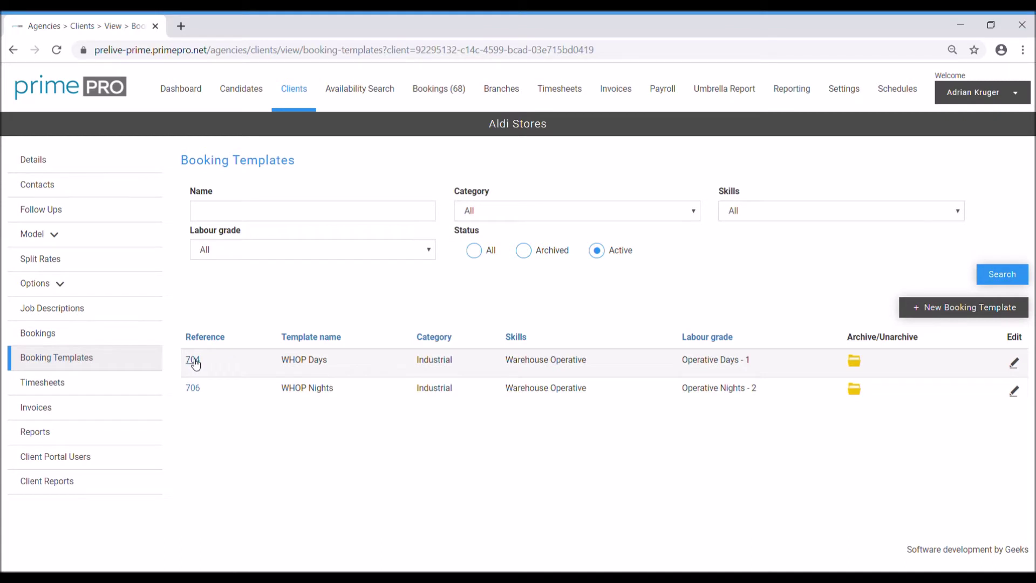
left_click(1015, 367)
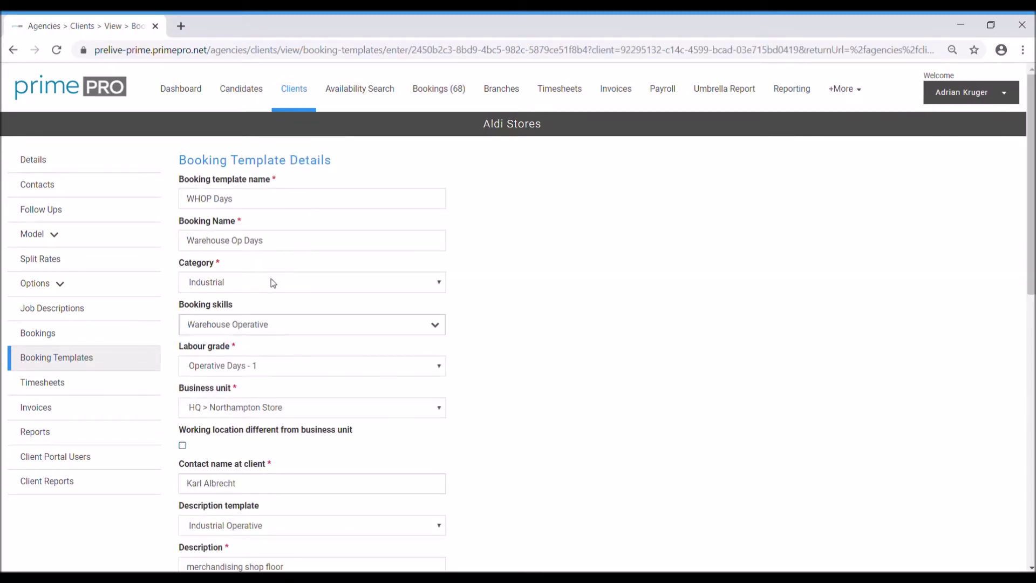
Step: Review WHOP Days' skills, contact, 'merchandising shop floor' description and 06:00–12:00 / 13:00–18:00 shifts
left_click(438, 325)
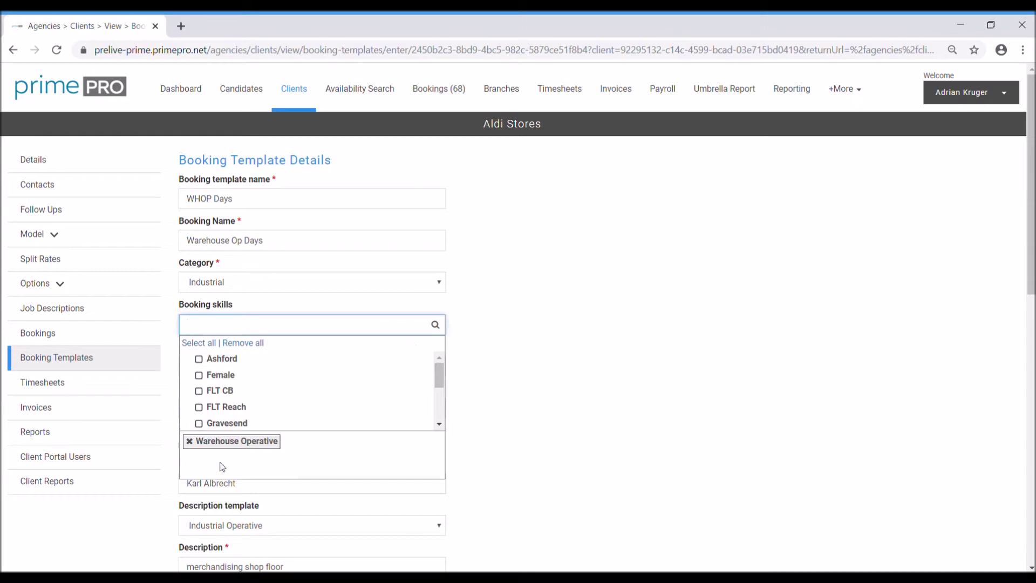
left_click(713, 407)
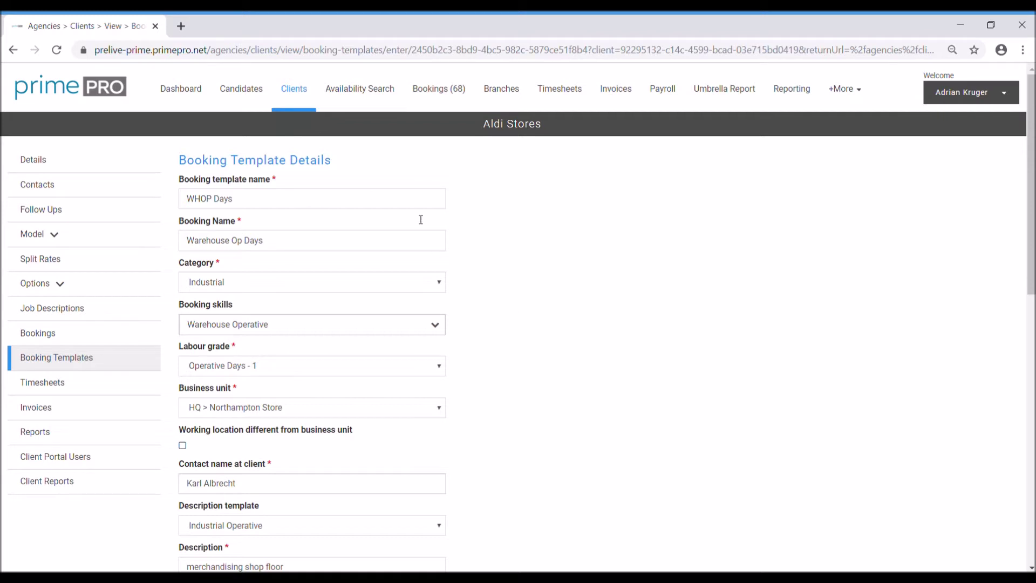
scroll(714, 290, "down", 1)
scroll(713, 289, "down", 2)
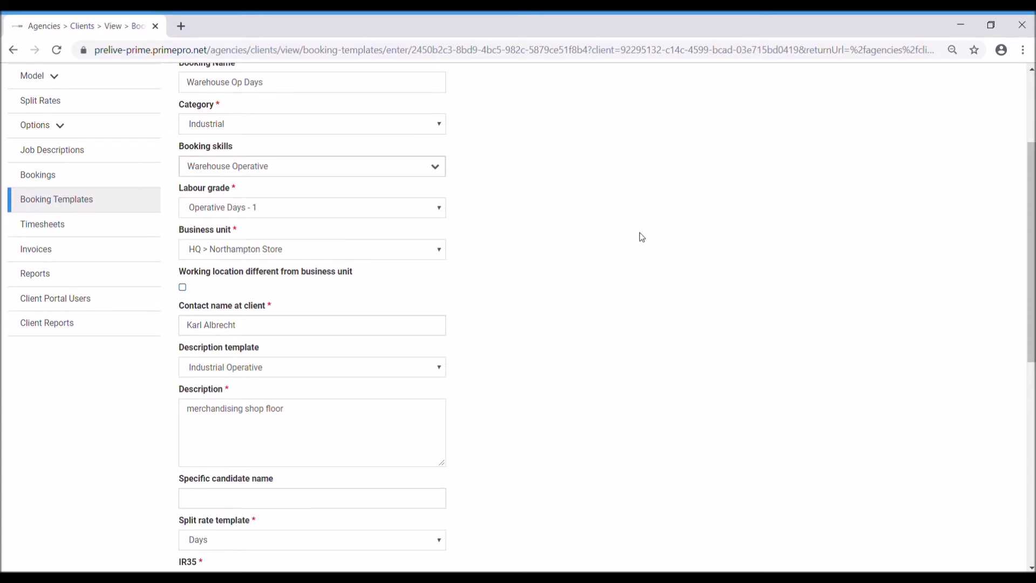
scroll(548, 412, "down", 1)
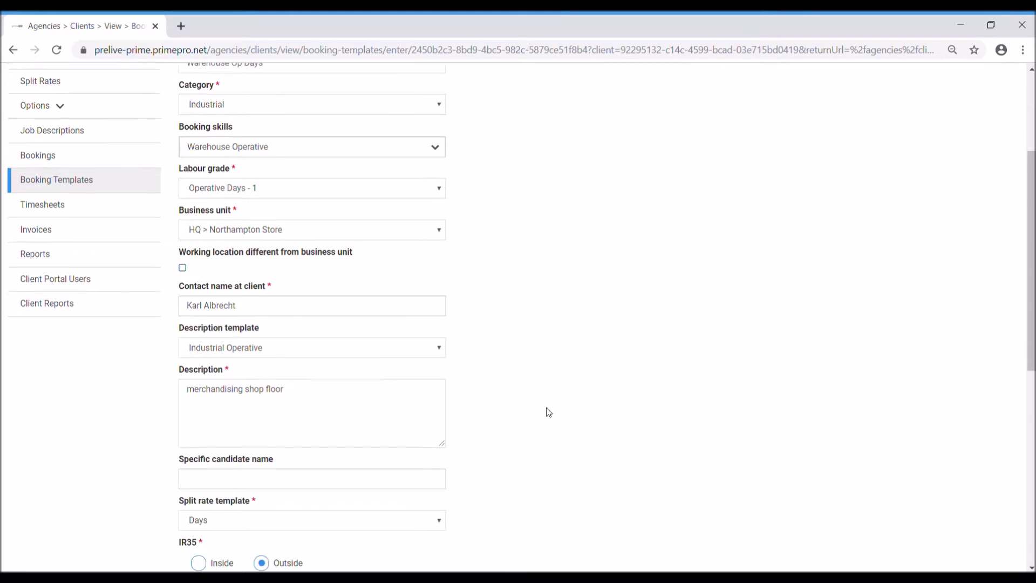
scroll(594, 412, "down", 3)
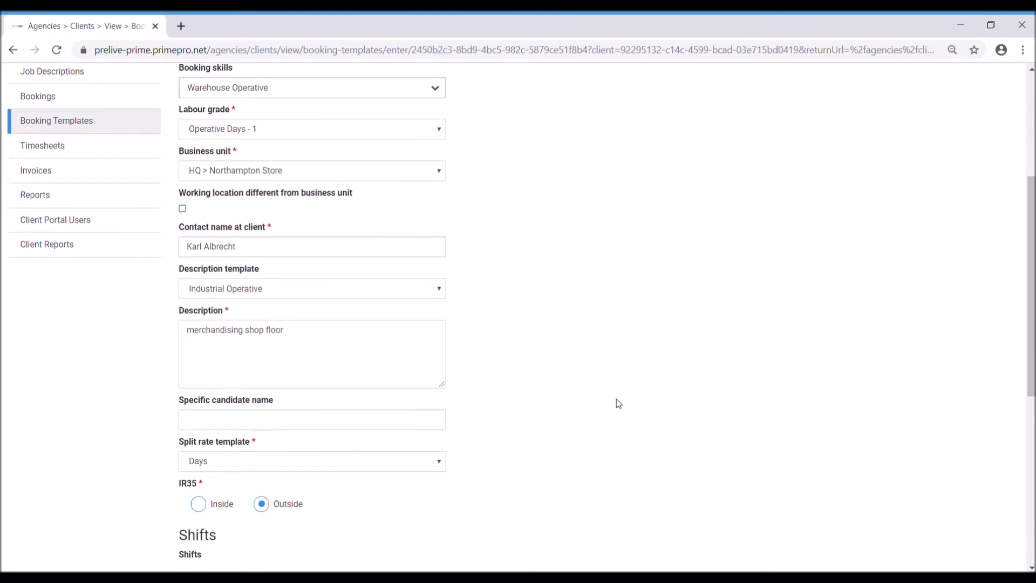
scroll(618, 404, "down", 2)
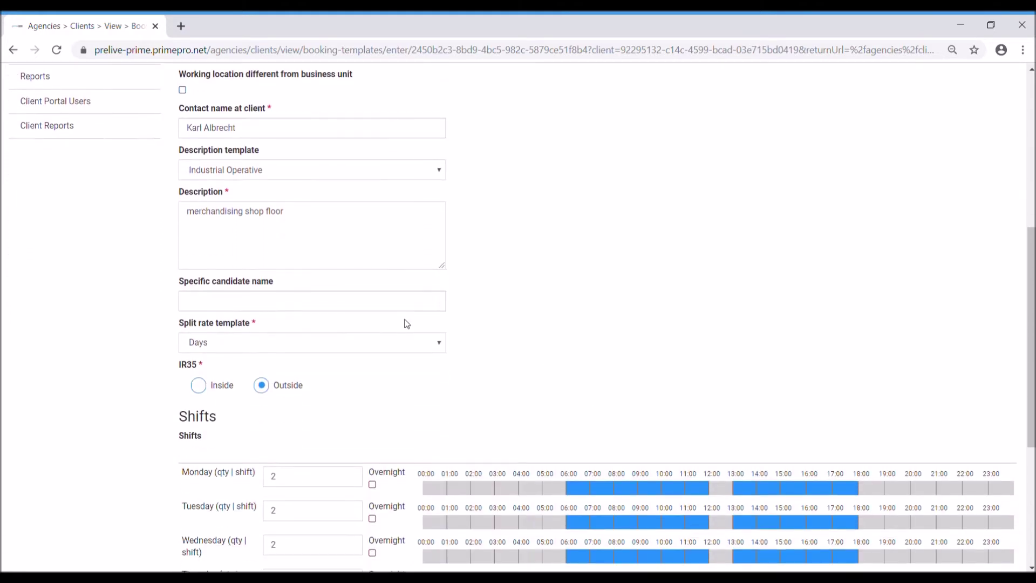
left_click(312, 133)
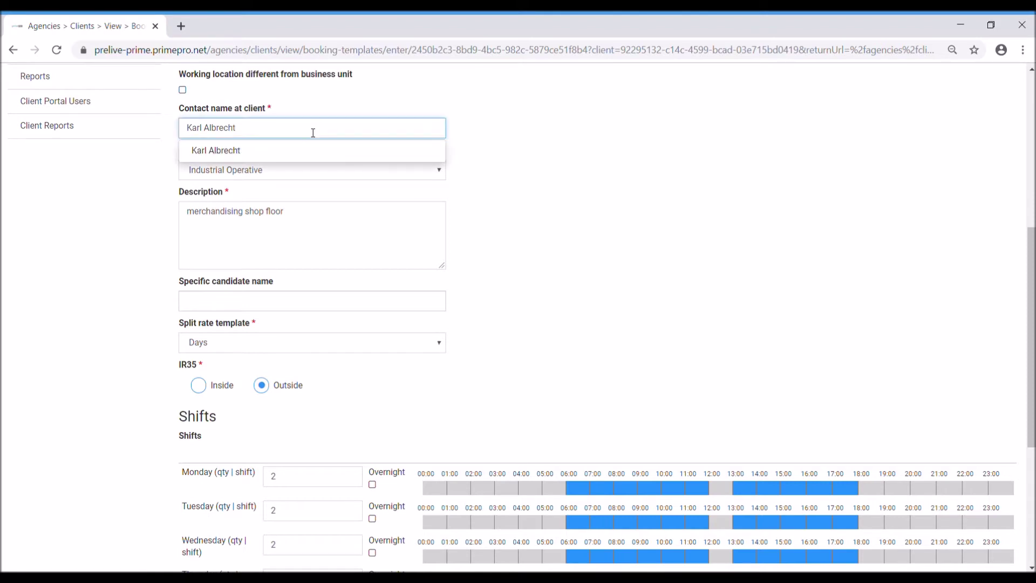
left_click(634, 140)
left_click_drag(342, 219, 139, 230)
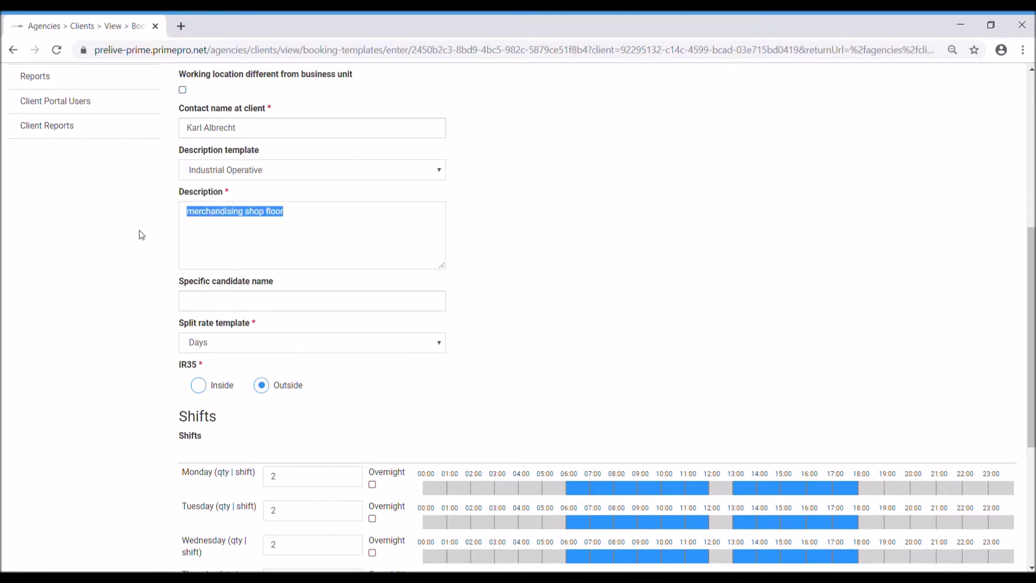
left_click(557, 268)
scroll(557, 268, "down", 2)
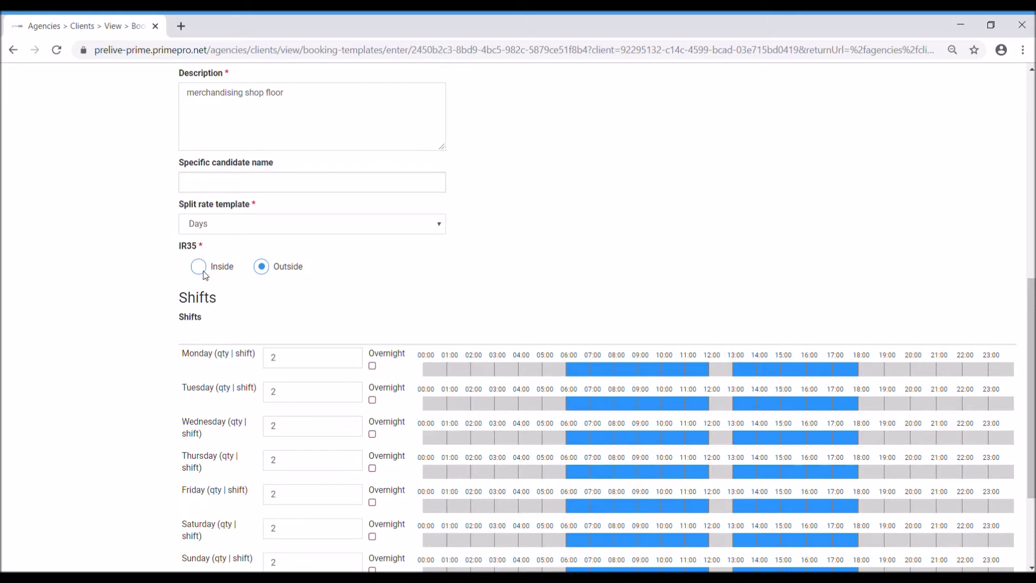
scroll(381, 290, "down", 3)
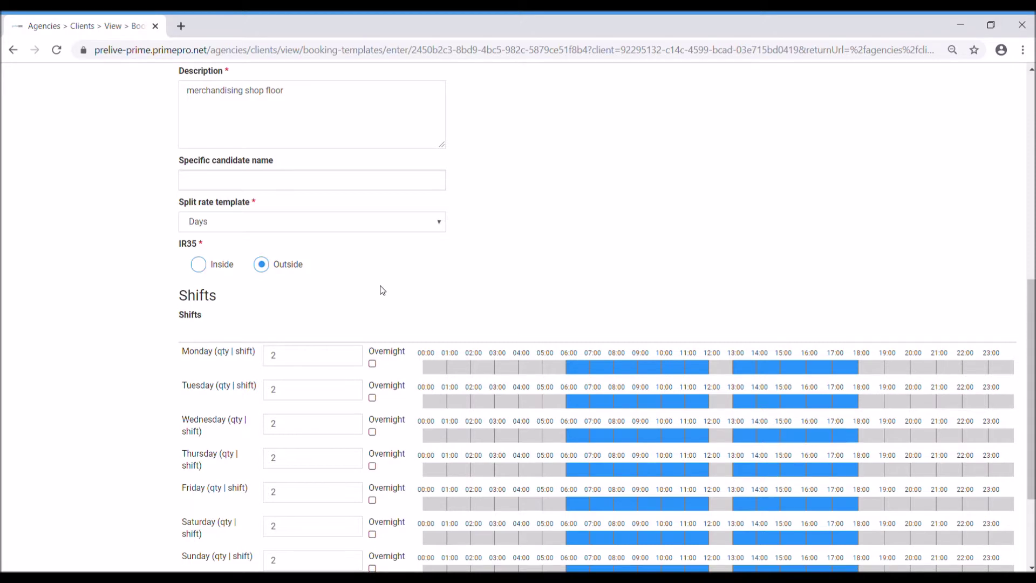
scroll(405, 301, "up", 2)
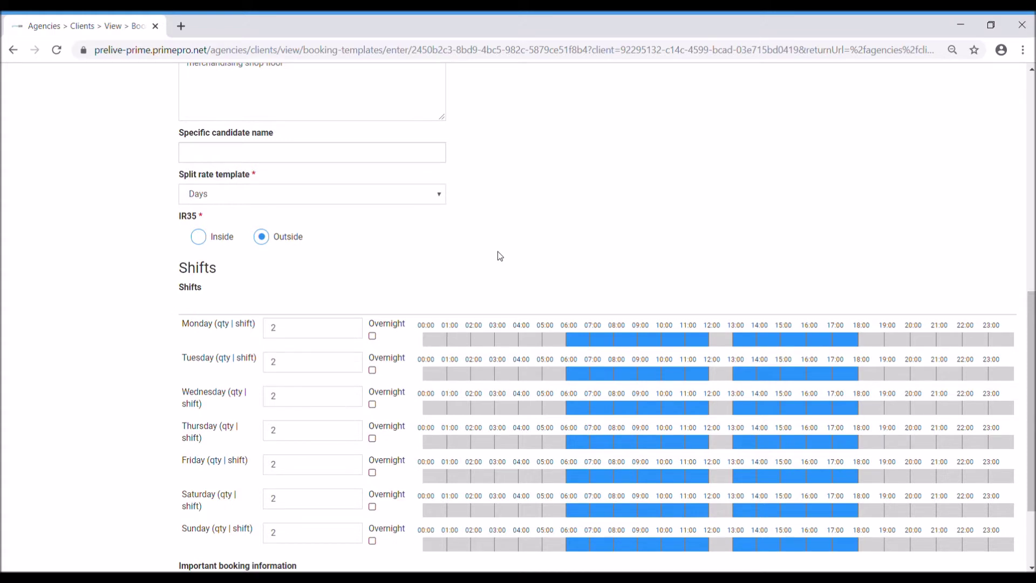
scroll(498, 250, "down", 2)
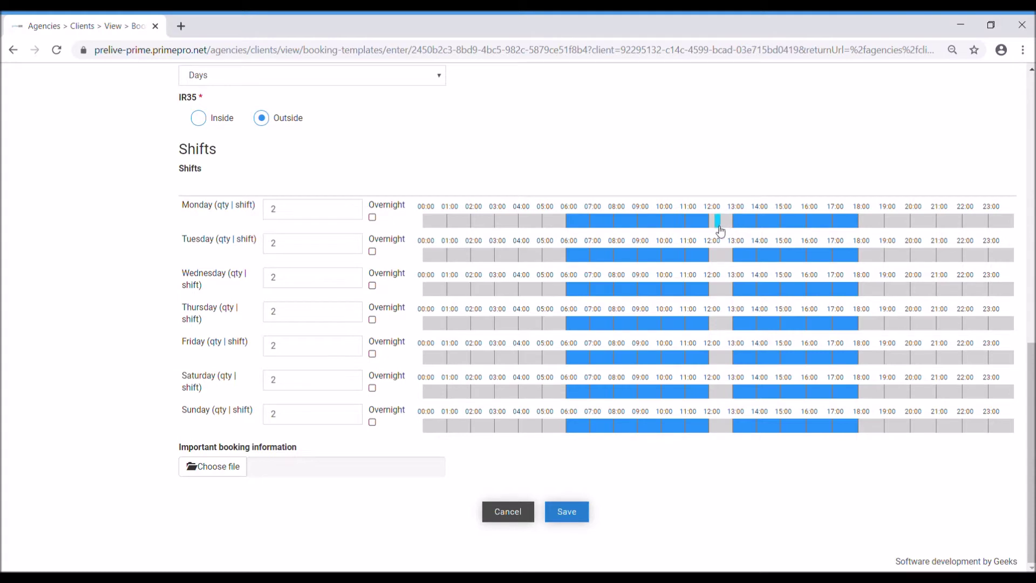
mouse_move(453, 231)
left_mouse_down()
mouse_move(495, 231)
mouse_move(450, 229)
mouse_move(478, 231)
mouse_move(460, 229)
left_mouse_up()
left_click(462, 228)
left_click(308, 250)
left_click(300, 286)
left_click_drag(195, 209, 179, 215)
left_click(204, 211)
Step: Find Aldi Stores with an 'aldi' client search and open its bookings list
left_click(492, 512)
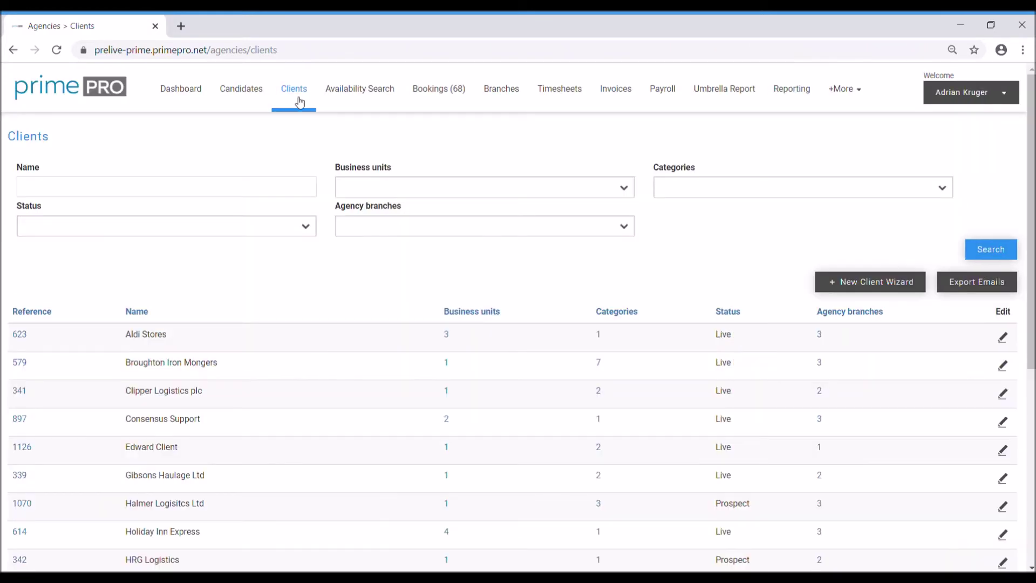
left_click(196, 192)
type("aldi")
key("Return")
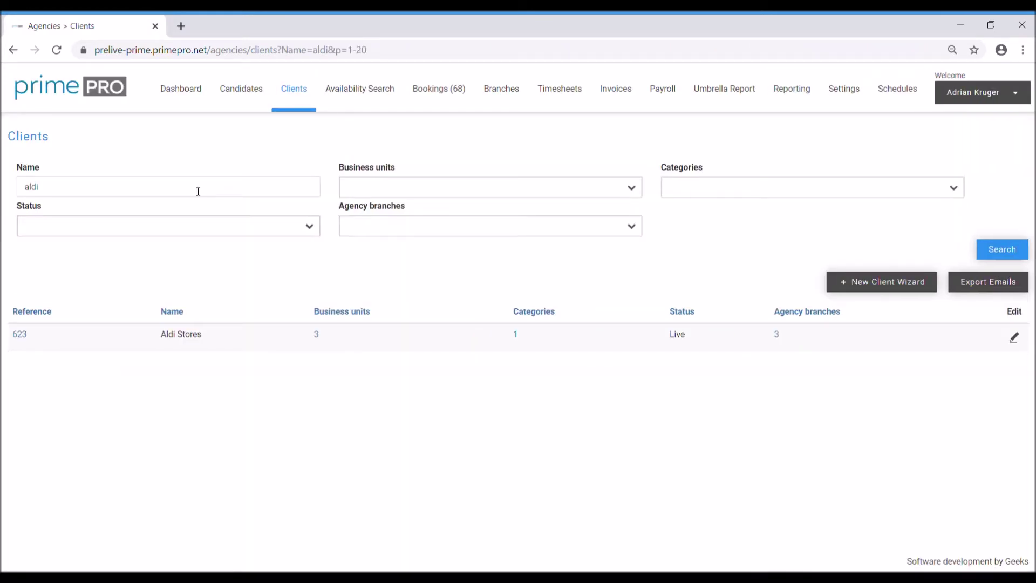
left_click(20, 335)
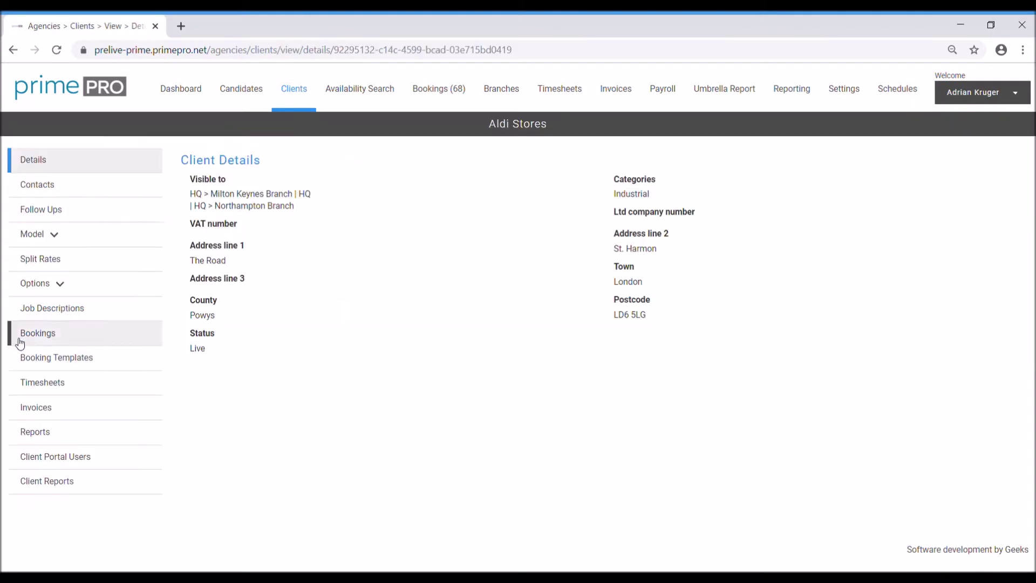
left_click(39, 334)
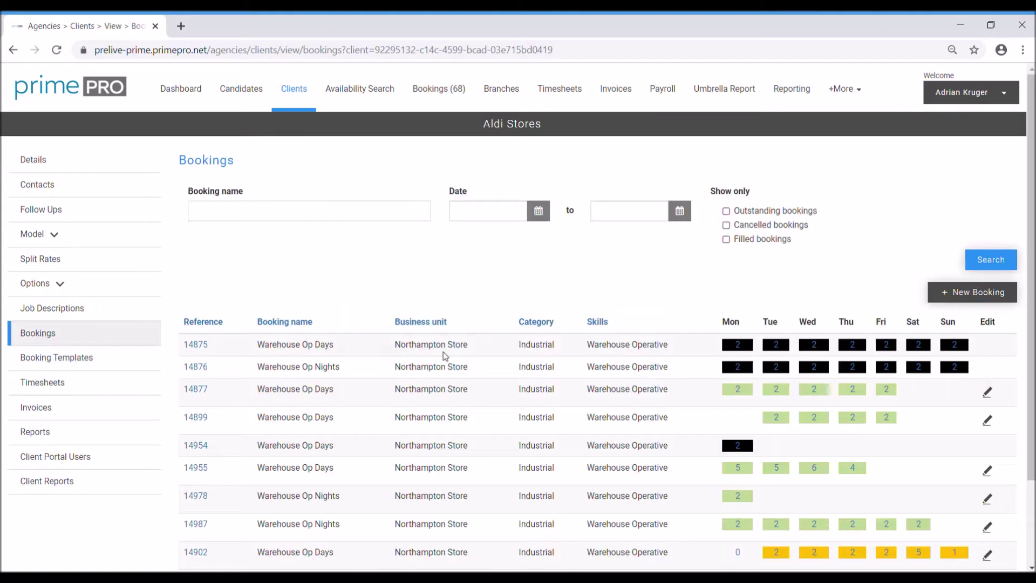
Step: Start a new Aldi Stores booking filled from the WHOP Days template
left_click(977, 294)
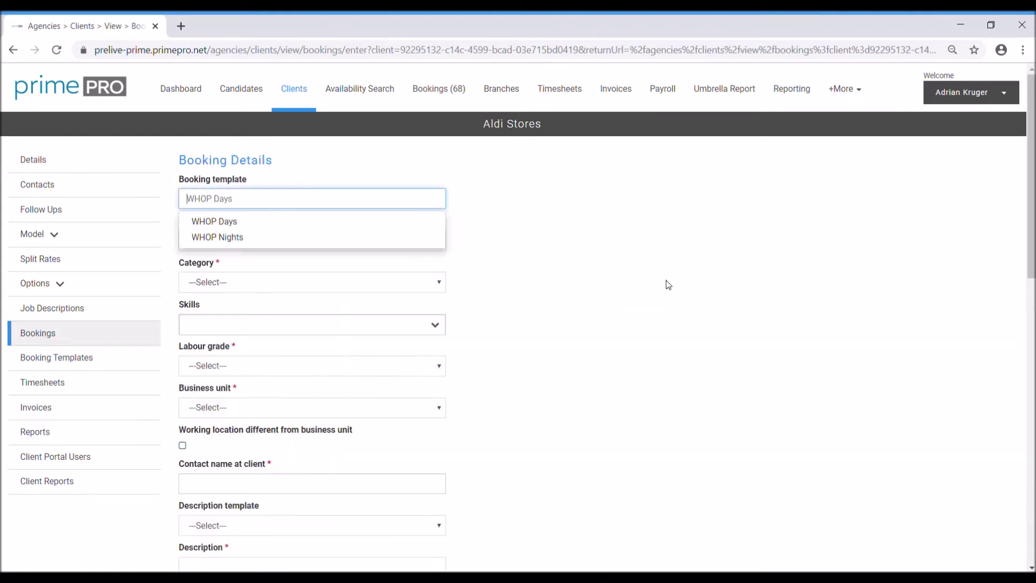
left_click(238, 226)
scroll(616, 308, "down", 6)
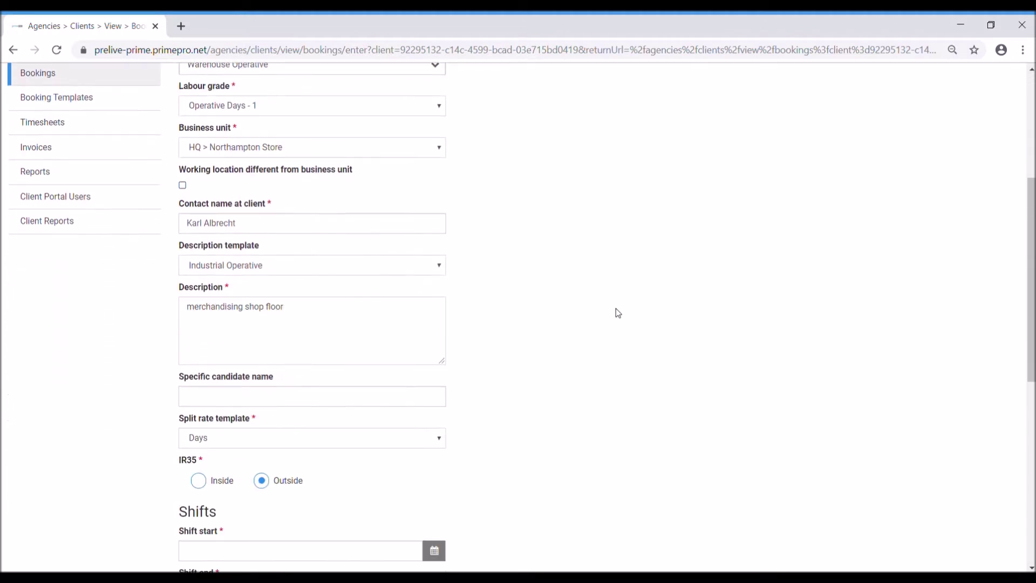
scroll(618, 313, "down", 5)
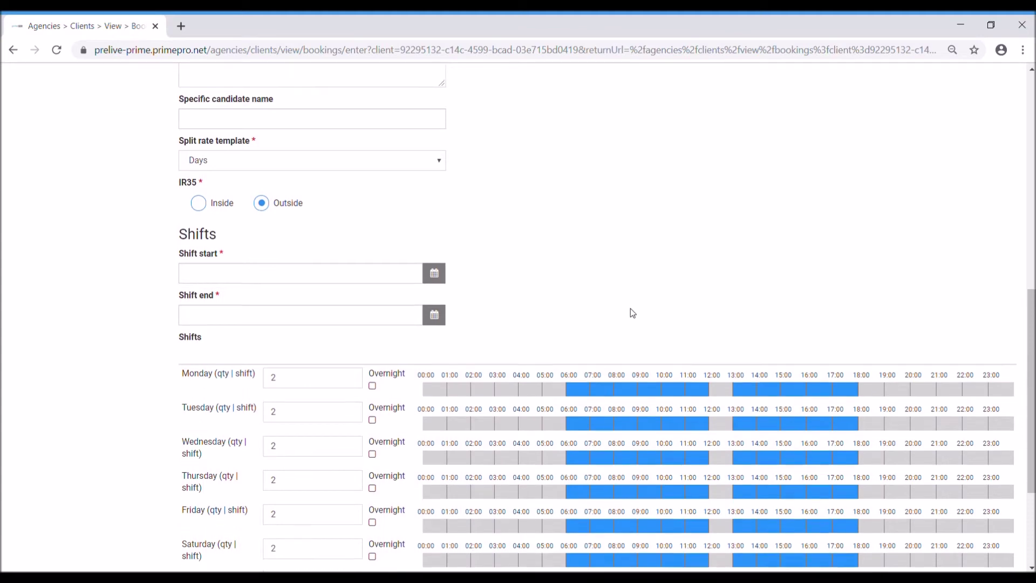
scroll(630, 308, "up", 2)
scroll(630, 308, "down", 2)
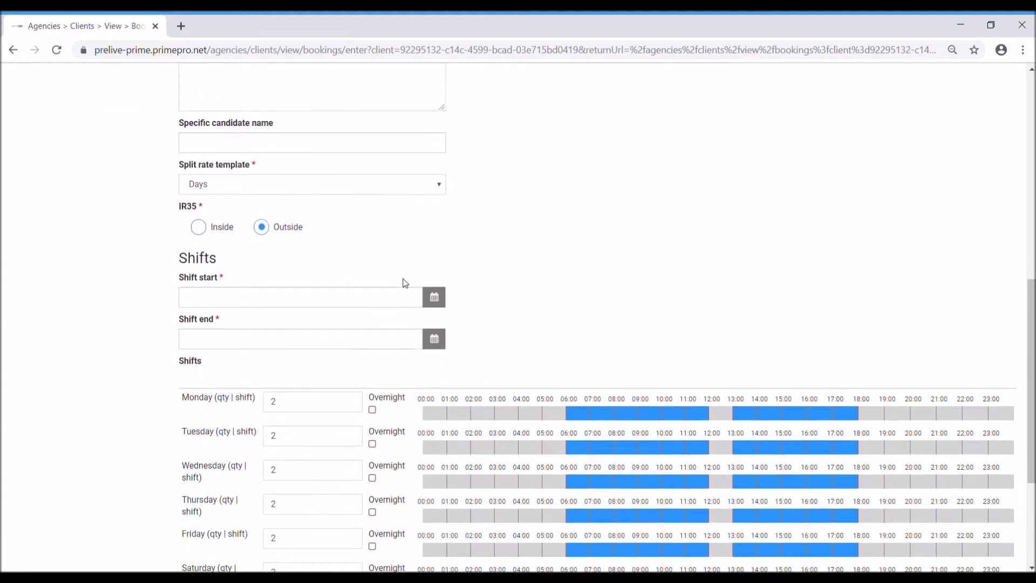
Step: Set shift start 01/07/2019 and shift end 02/07/2019, then save the booking
left_click(439, 301)
left_click(192, 319)
left_click(192, 318)
left_click(192, 318)
left_click(192, 319)
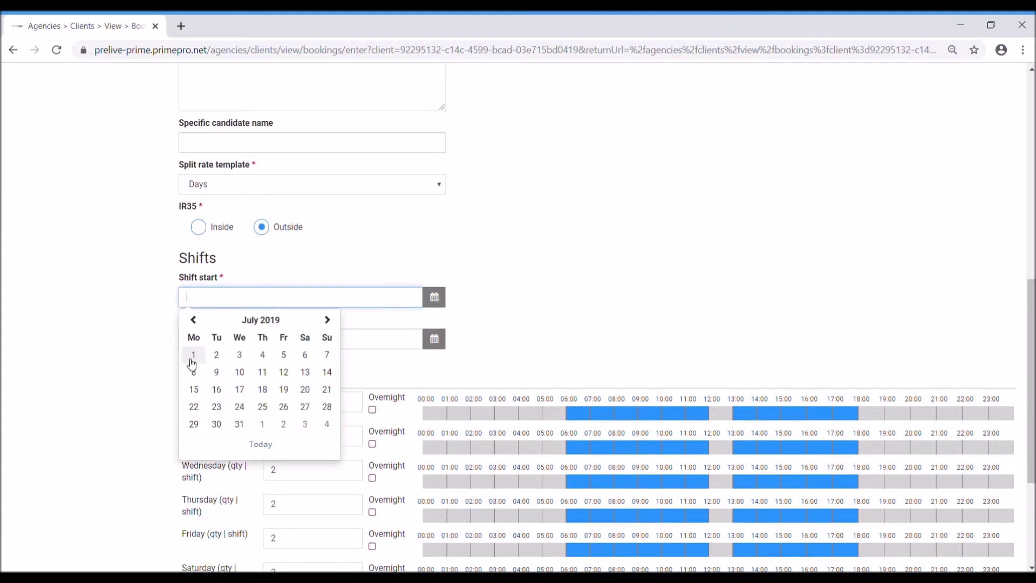
left_click(194, 354)
left_click(261, 341)
left_click(199, 364)
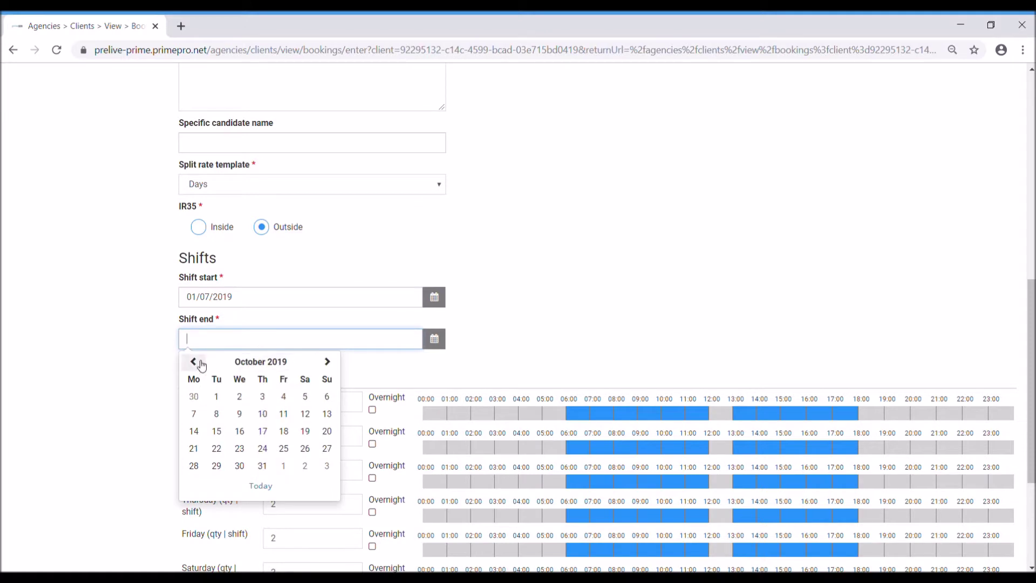
left_click(199, 364)
left_click(200, 364)
left_click(199, 365)
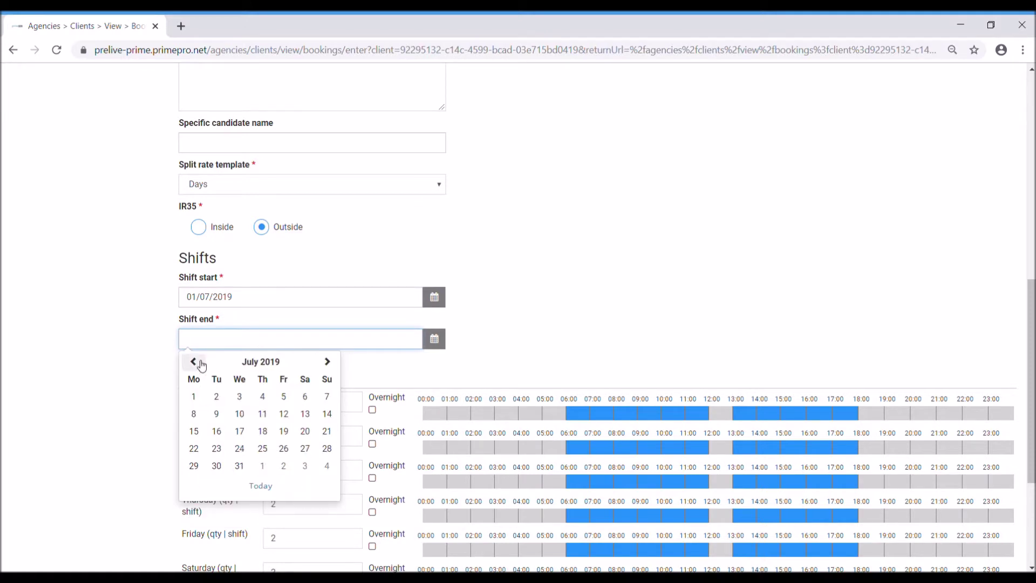
left_click(218, 397)
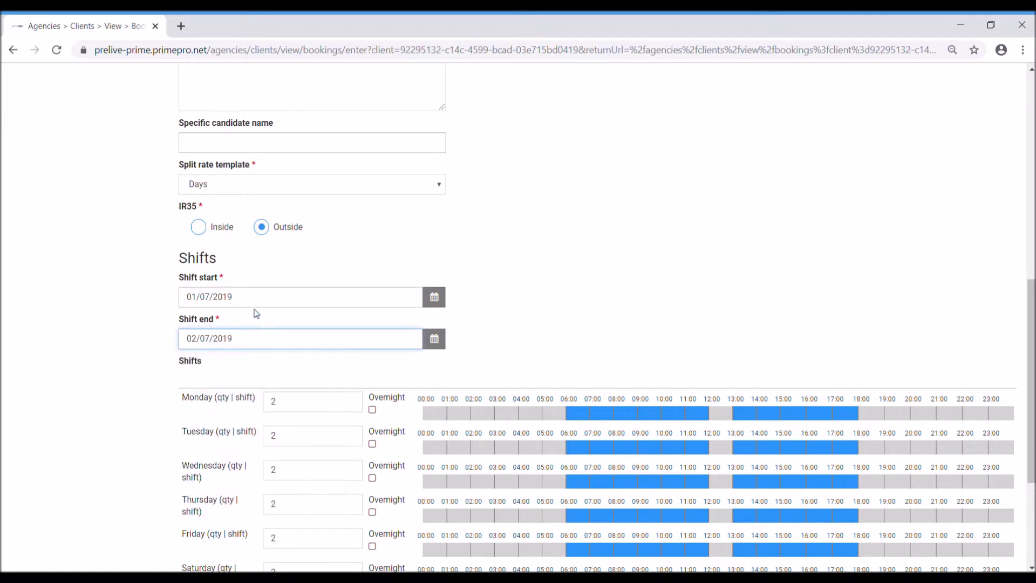
scroll(238, 383, "down", 2)
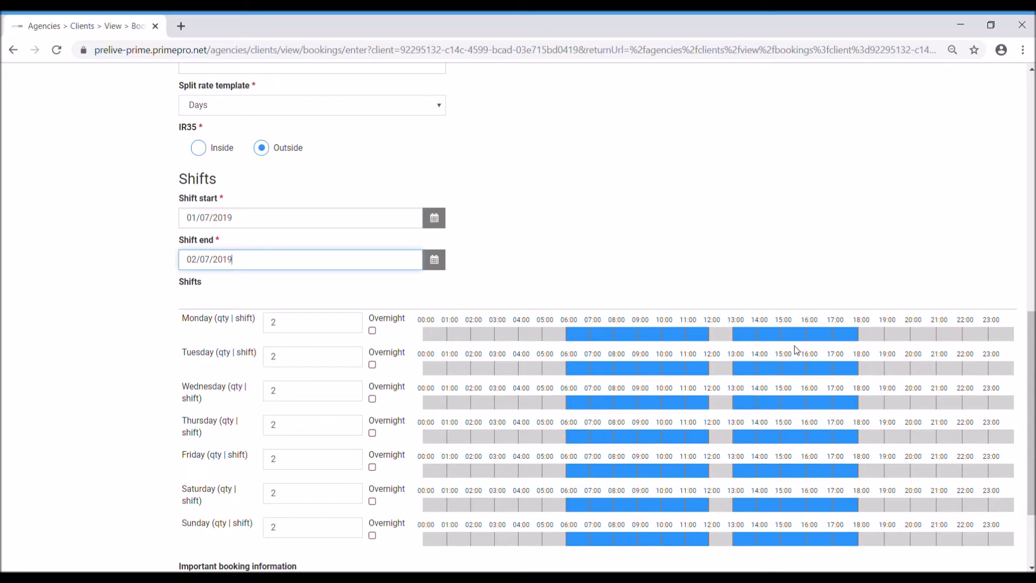
scroll(305, 326, "down", 3)
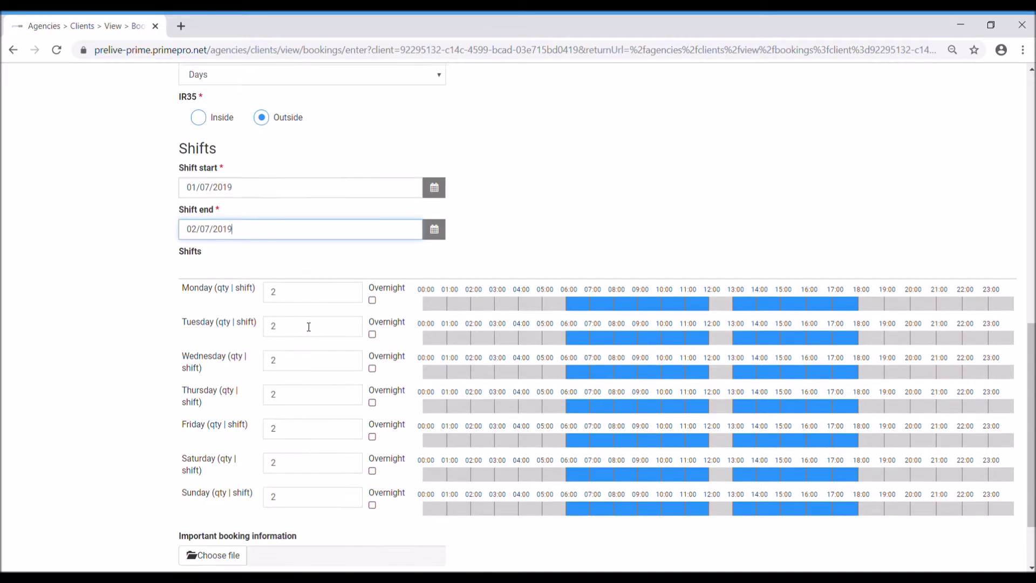
left_click(587, 509)
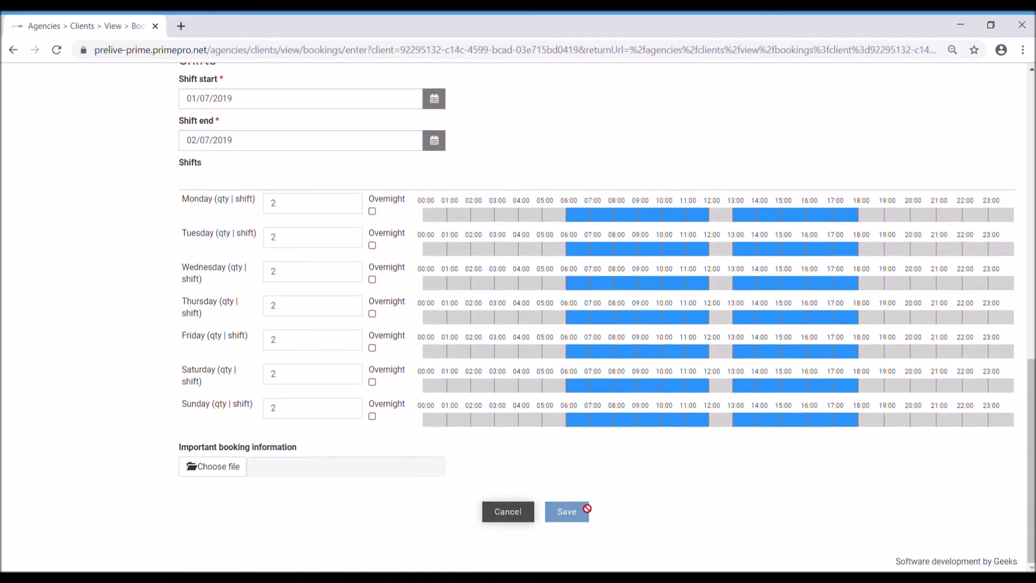
Step: Confirm booking 14999 in the Aldi Stores bookings list and duplicate the page into a second tab
scroll(682, 463, "down", 3)
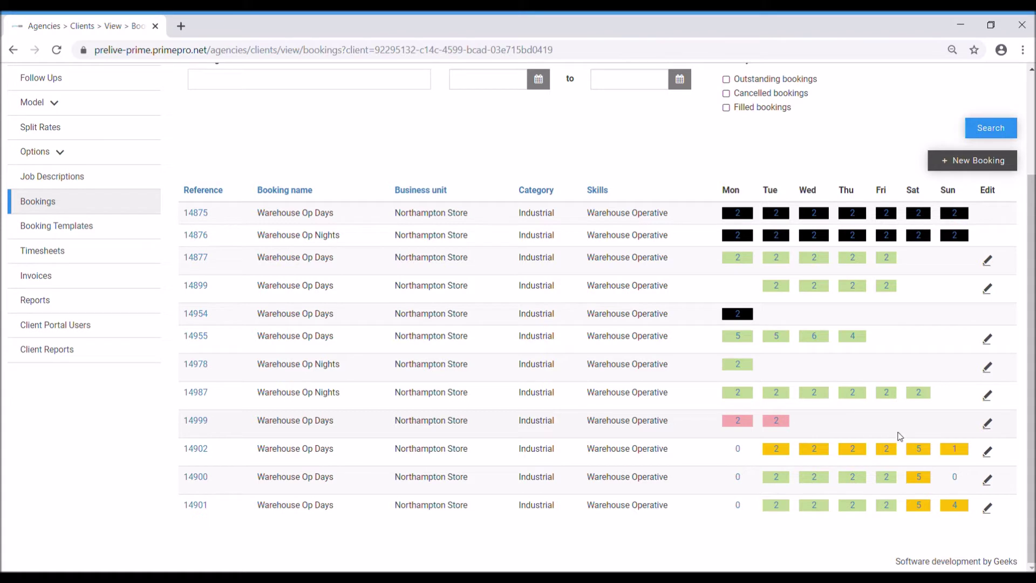
scroll(874, 441, "up", 1)
scroll(875, 441, "up", 3)
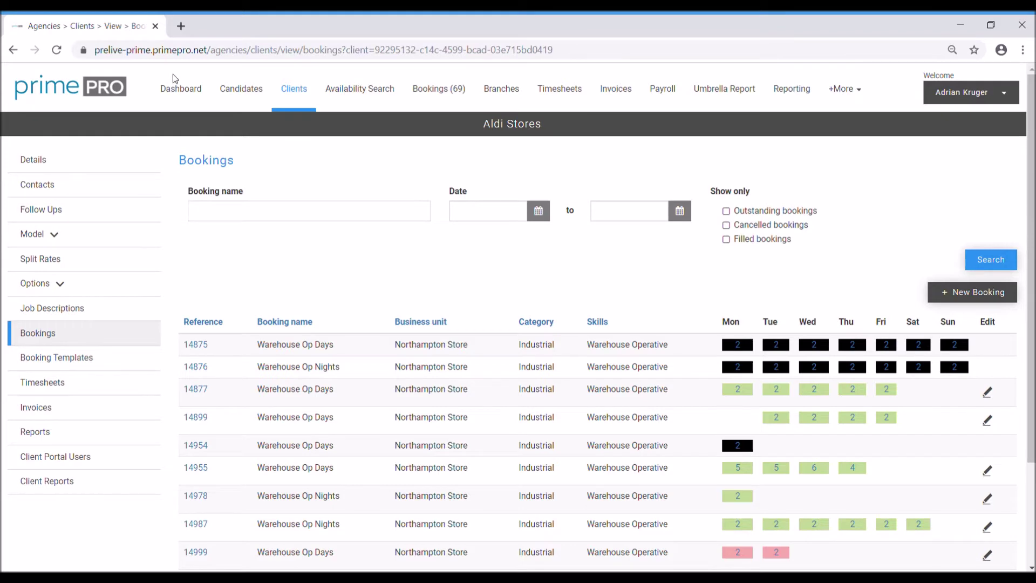
key("ctrl+l")
key("alt+Return")
scroll(432, 108, "up", 1)
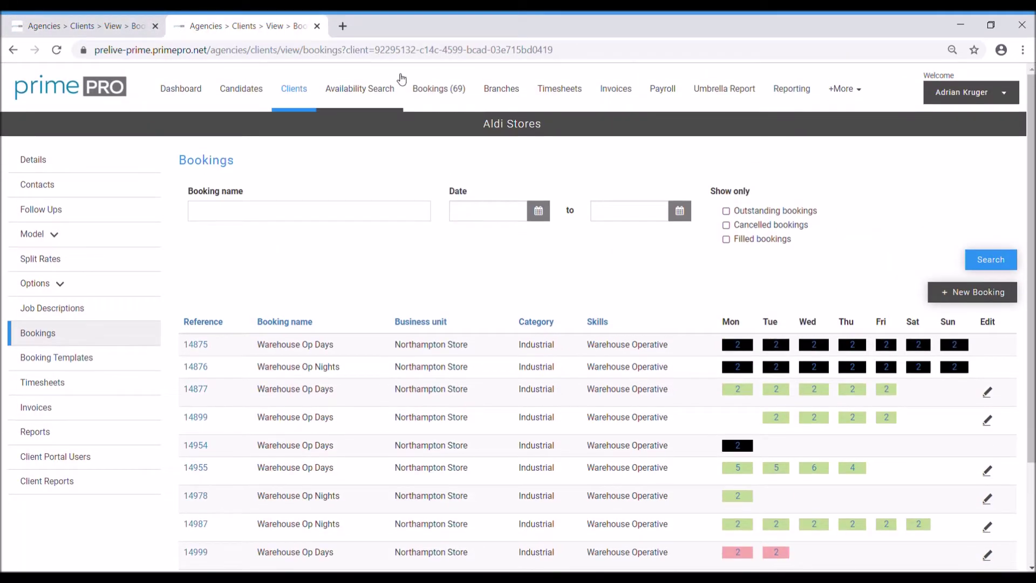
Step: Show the Bookings Weekly View for week ending 07/07/2019
left_click(428, 98)
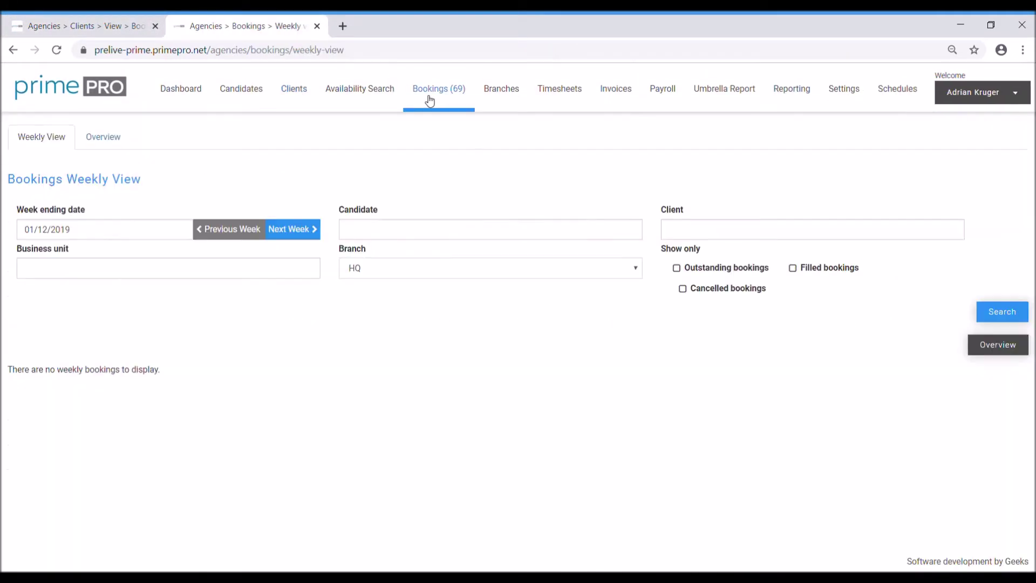
left_click(140, 228)
type("07/07/2019")
left_click(1002, 312)
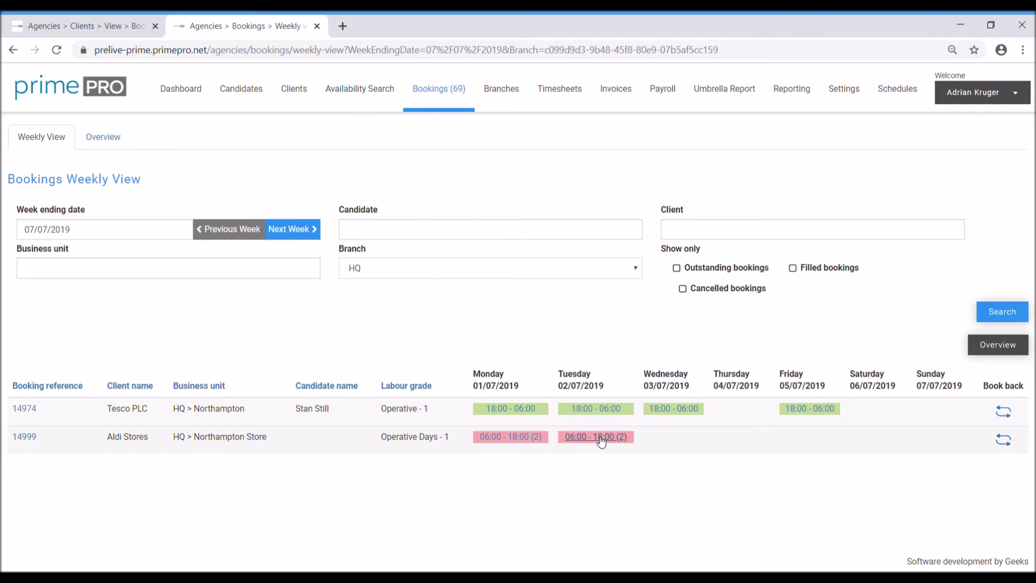
Step: Close the duplicate Aldi Stores bookings tab and switch to booking 14999's details
left_click(47, 24)
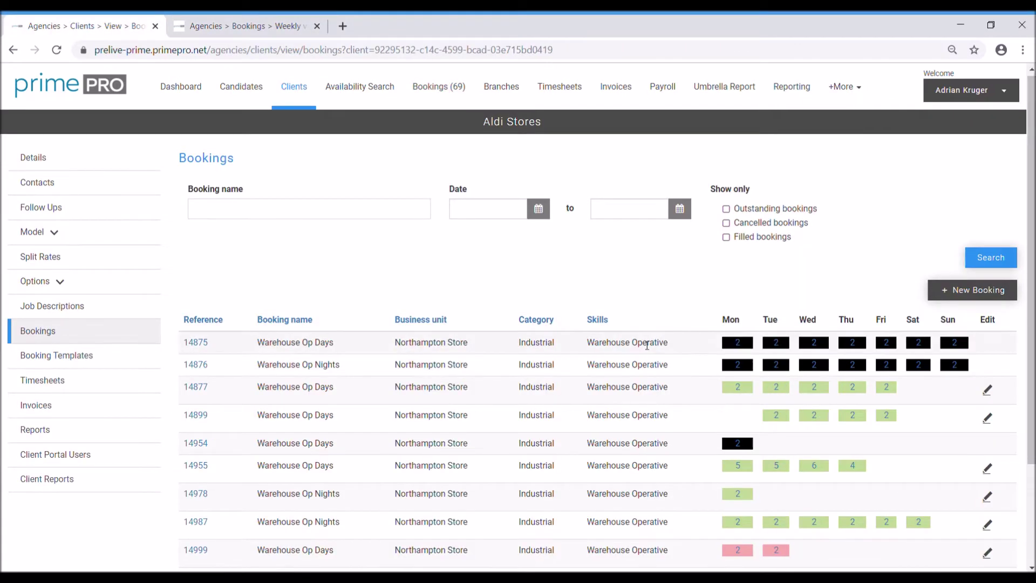
scroll(259, 418, "down", 3)
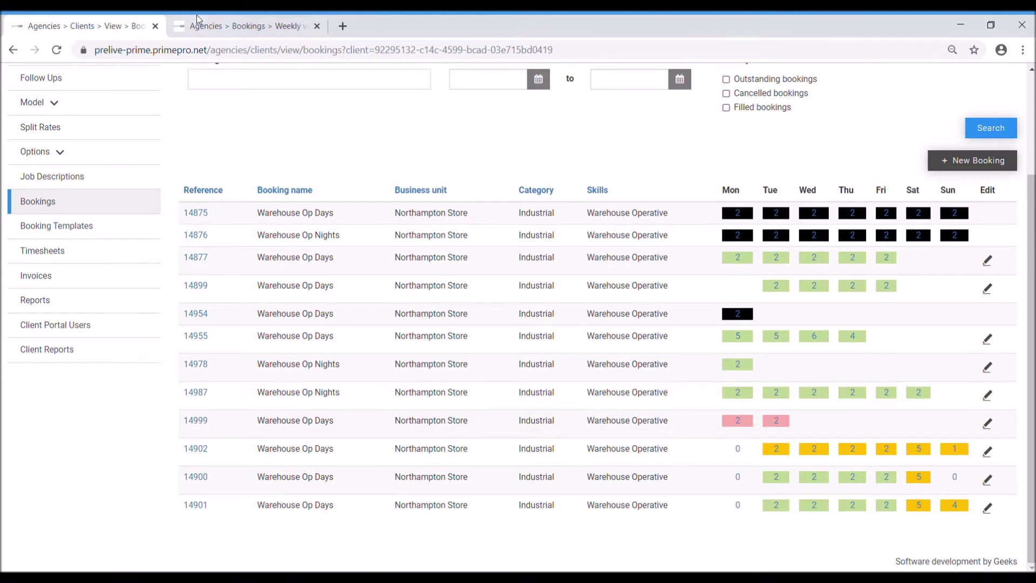
left_click(155, 26)
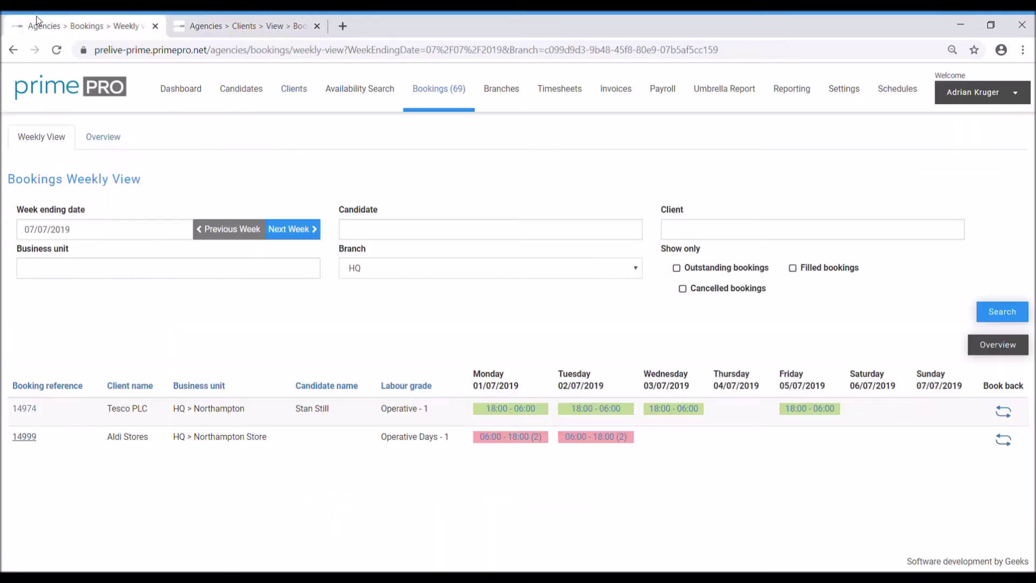
left_click(219, 23)
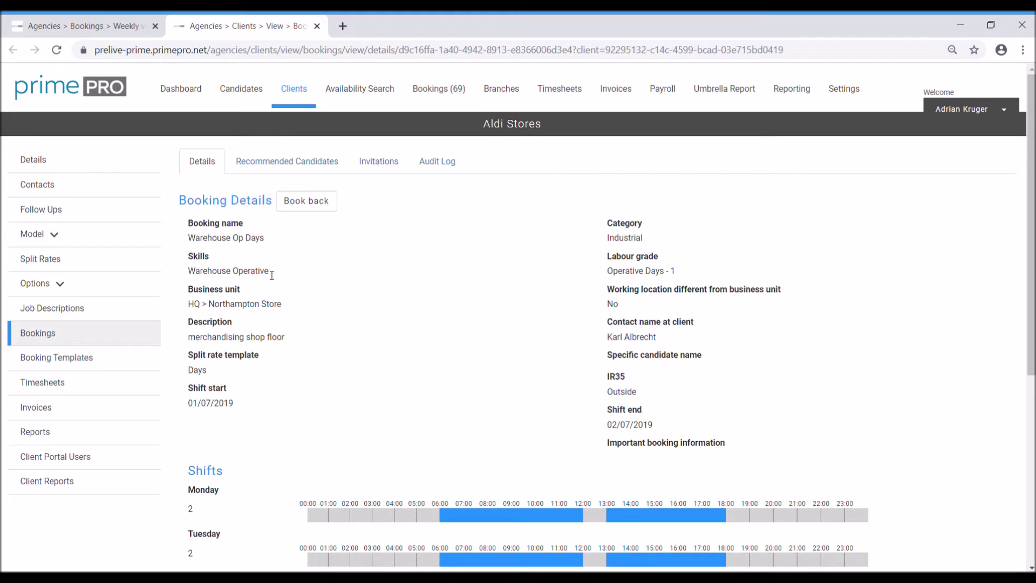
Step: Highlight booking 14999's Warehouse Operative skill, Northampton Store unit, description and 01/07–02/07/2019 shift dates
left_click_drag(268, 271, 207, 271)
left_click_drag(276, 312, 218, 307)
left_click_drag(285, 340, 227, 341)
left_click_drag(252, 408, 211, 404)
left_click_drag(630, 426, 596, 431)
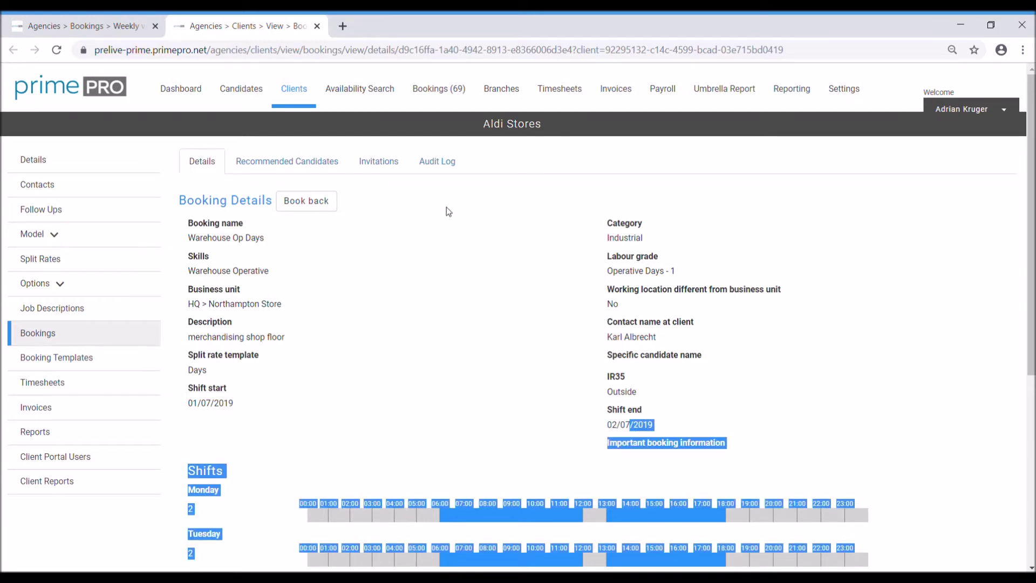
scroll(515, 341, "down", 2)
left_click(464, 316)
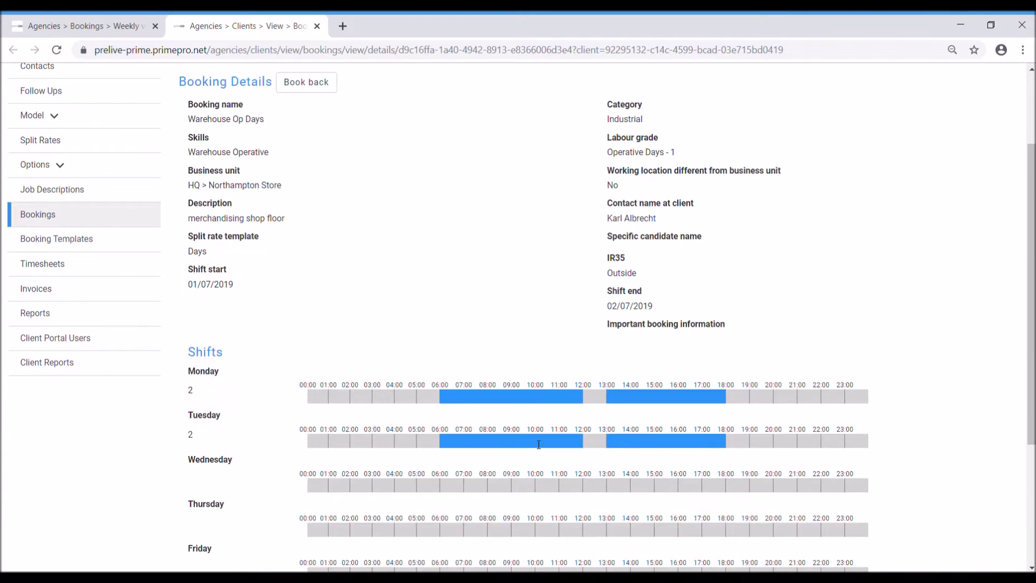
scroll(712, 423, "up", 2)
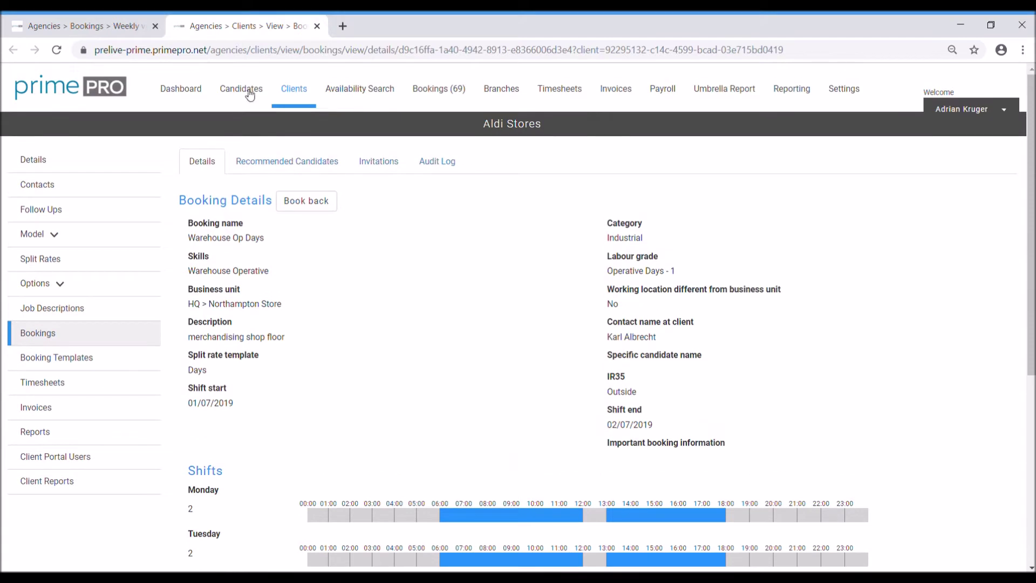
left_click(279, 162)
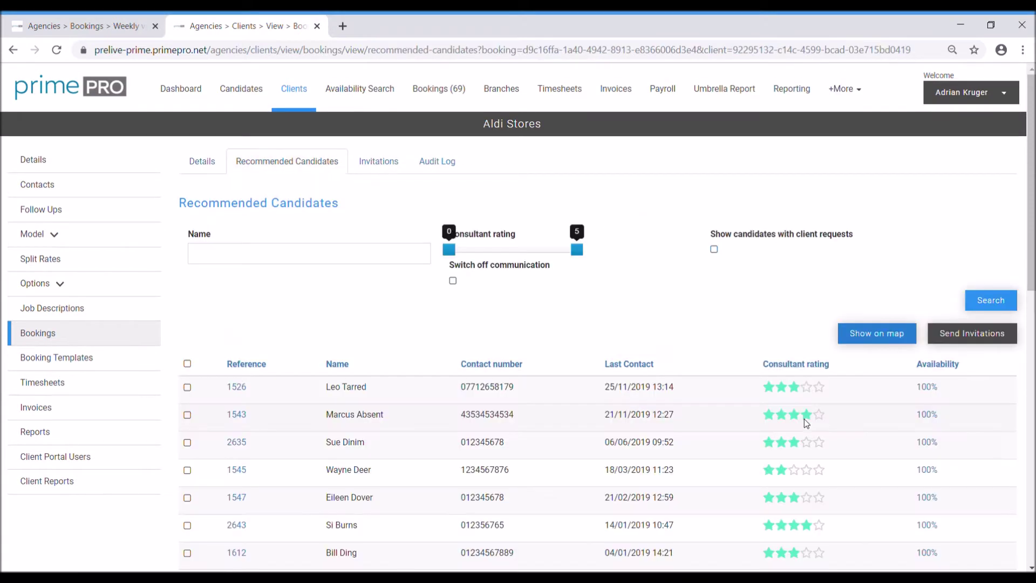
scroll(555, 405, "down", 2)
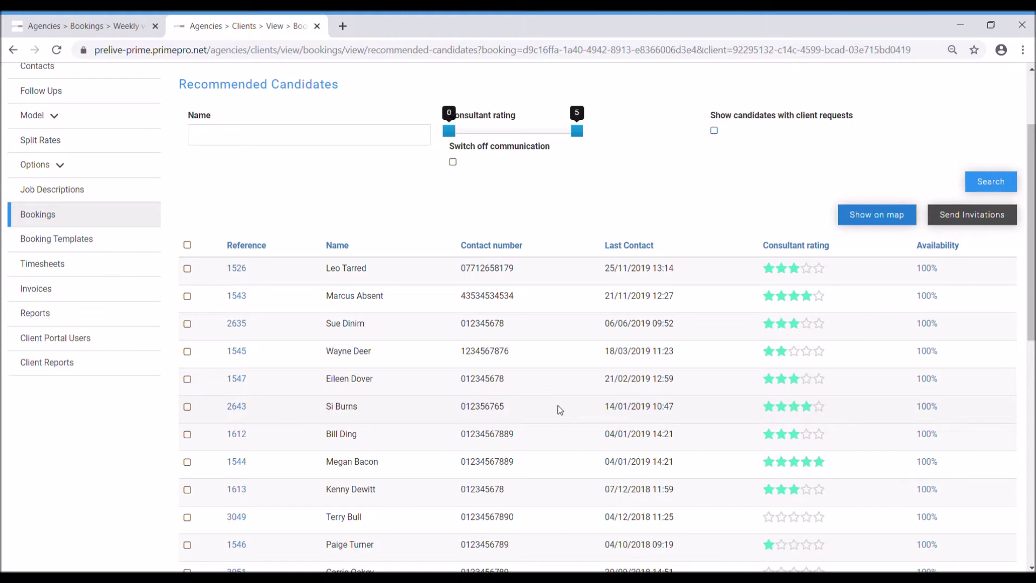
scroll(604, 358, "up", 3)
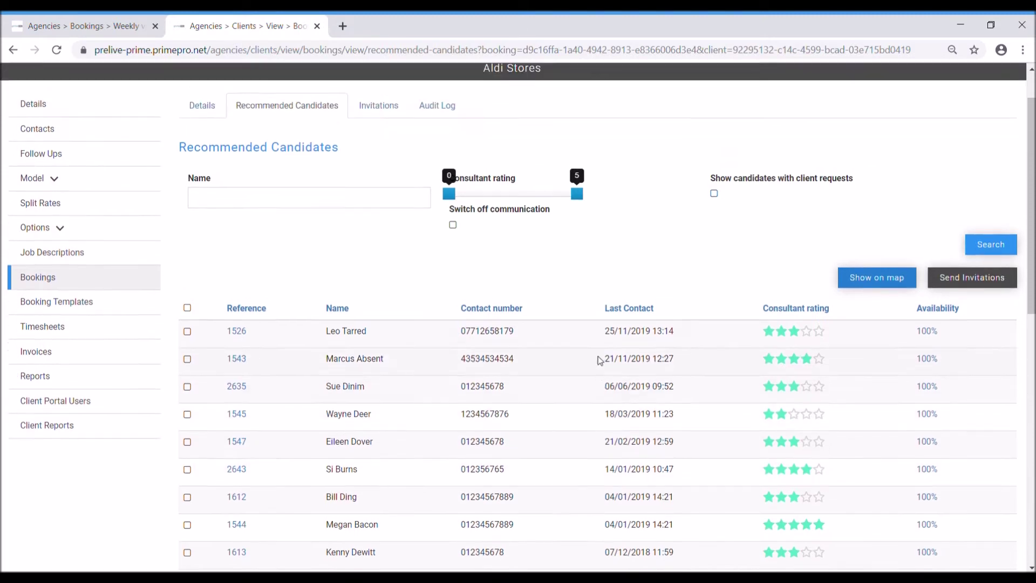
left_click(858, 103)
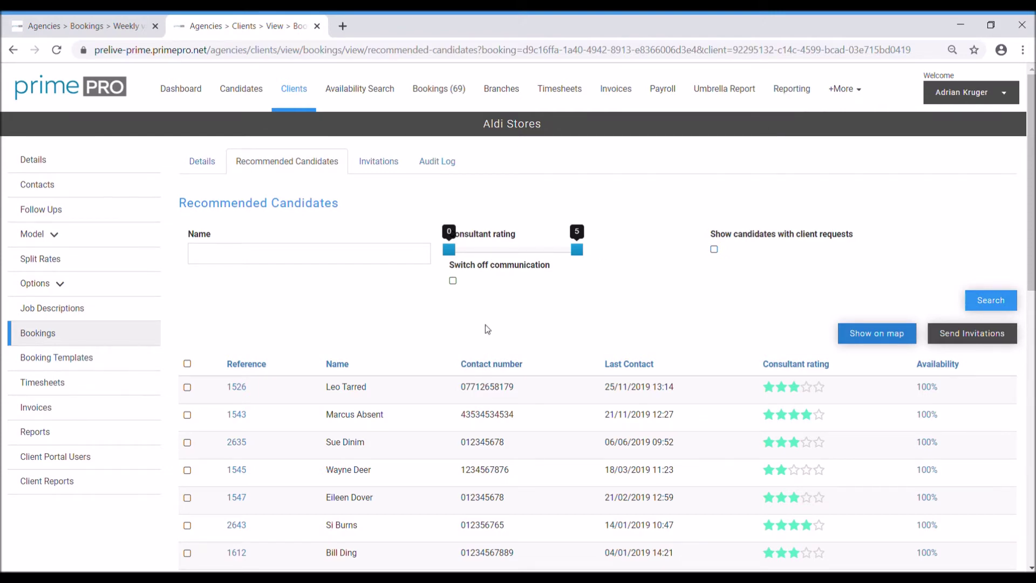
scroll(489, 327, "down", 3)
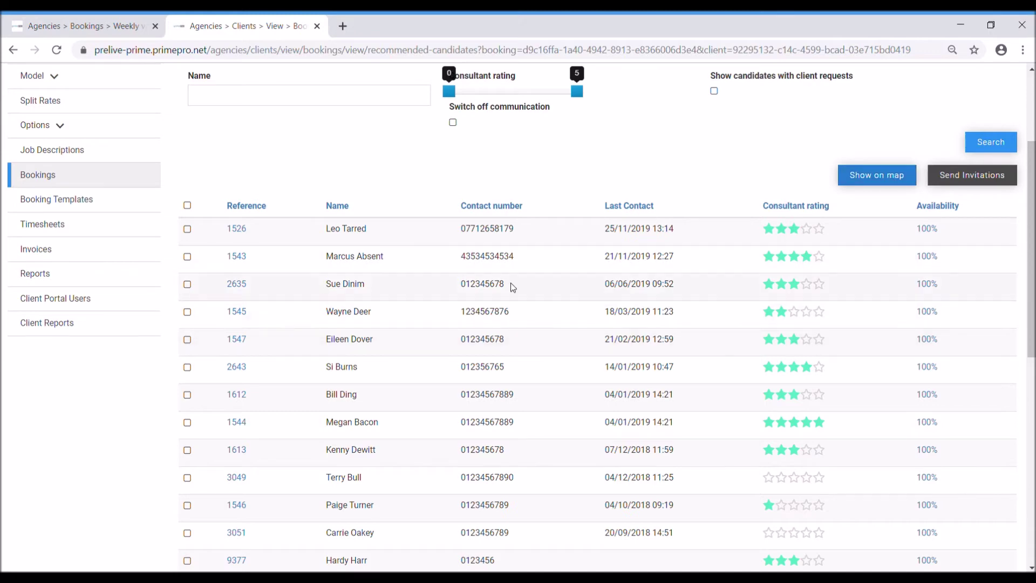
scroll(566, 363, "down", 3)
scroll(577, 363, "up", 2)
Step: Select only the first two recommended candidates and point out their contact numbers
left_click(187, 165)
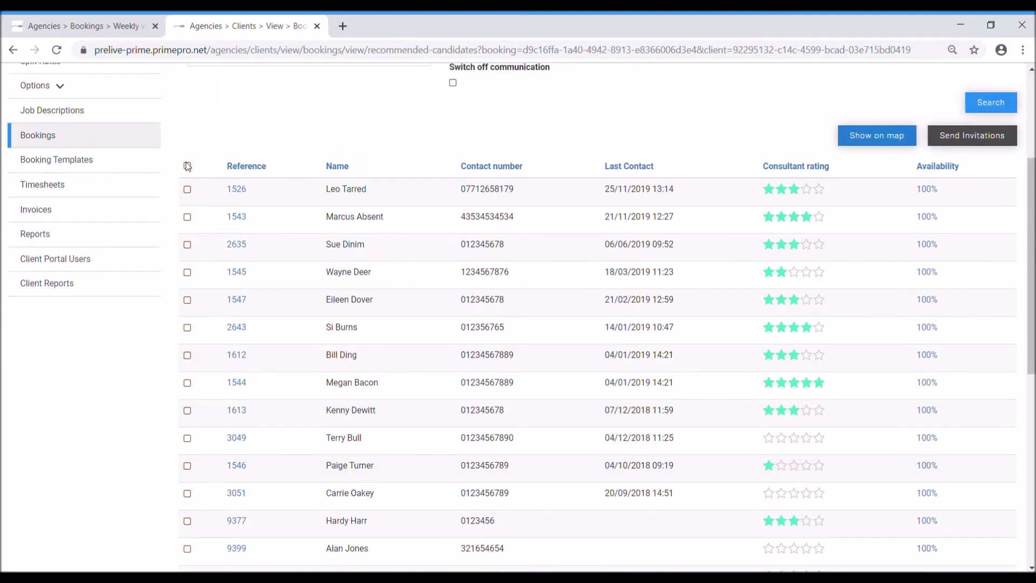
scroll(749, 329, "up", 2)
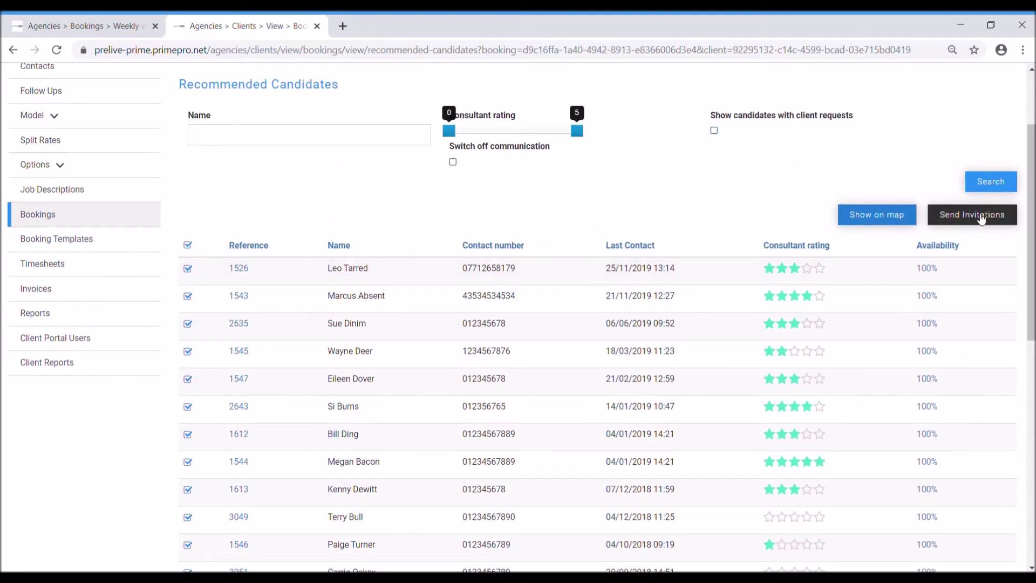
left_click(187, 245)
left_click(188, 269)
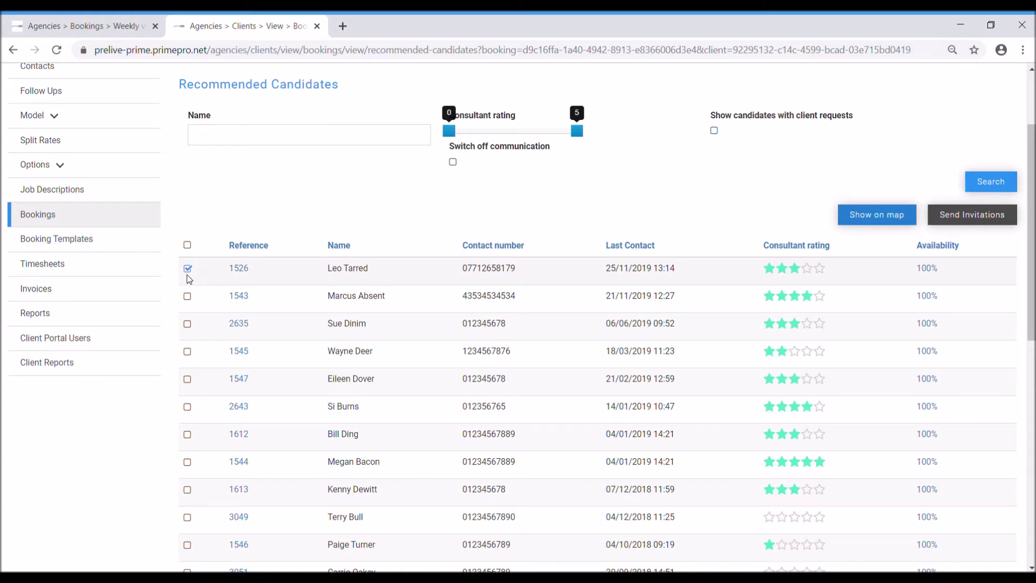
left_click(189, 297)
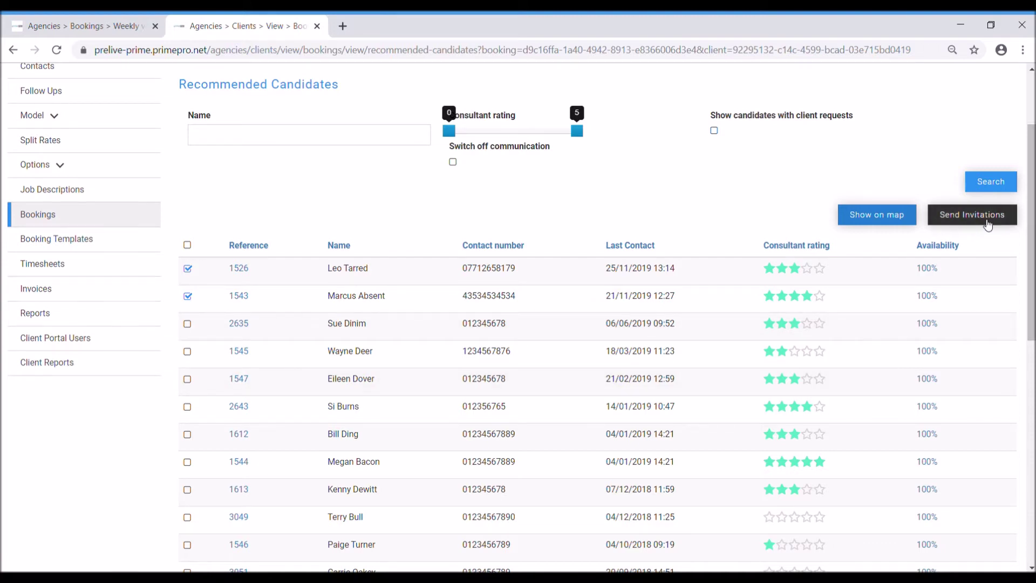
left_click_drag(517, 268, 460, 268)
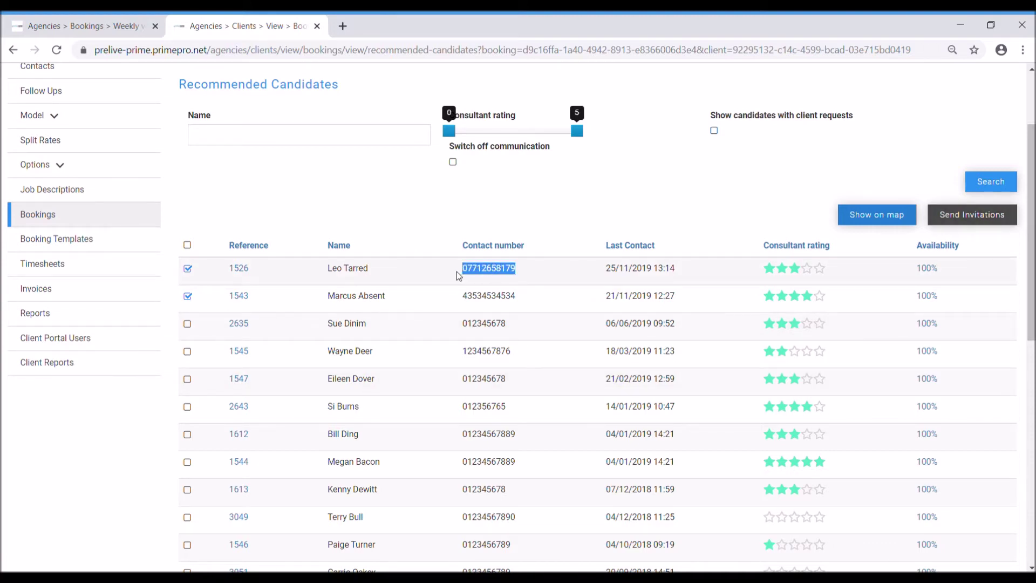
left_click_drag(529, 295, 463, 295)
left_click(505, 272)
left_click_drag(519, 268, 461, 275)
left_click(507, 274)
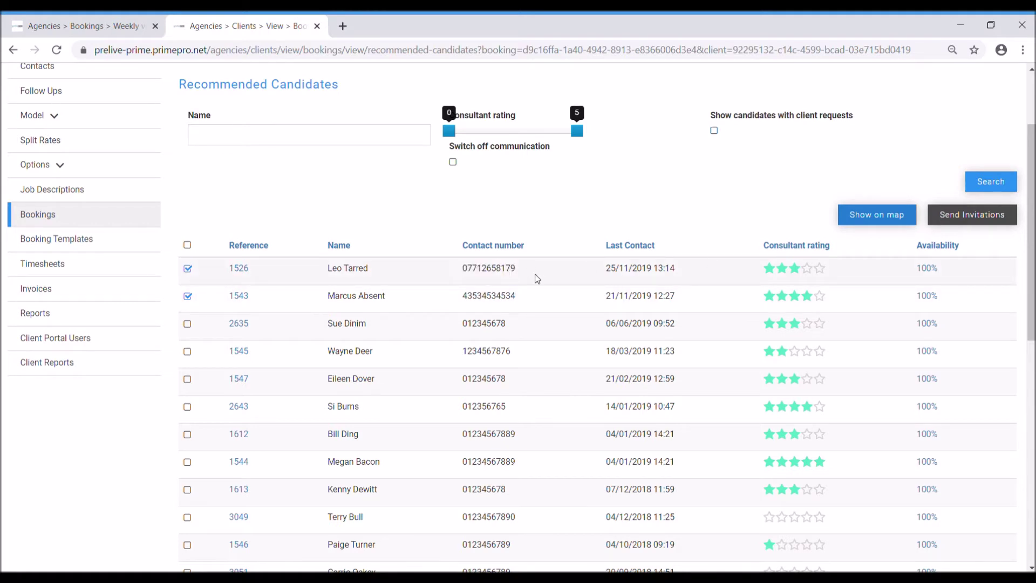
left_click_drag(519, 270, 461, 270)
left_click(529, 271)
Step: Send invitations to the two selected candidates and open the booking's Invitations list
left_click(972, 216)
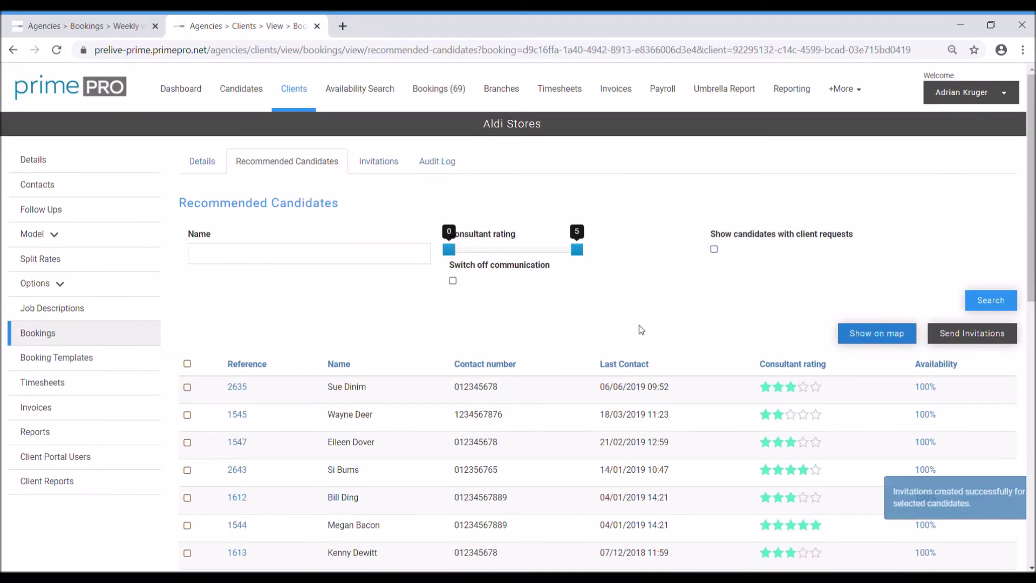
scroll(638, 325, "down", 5)
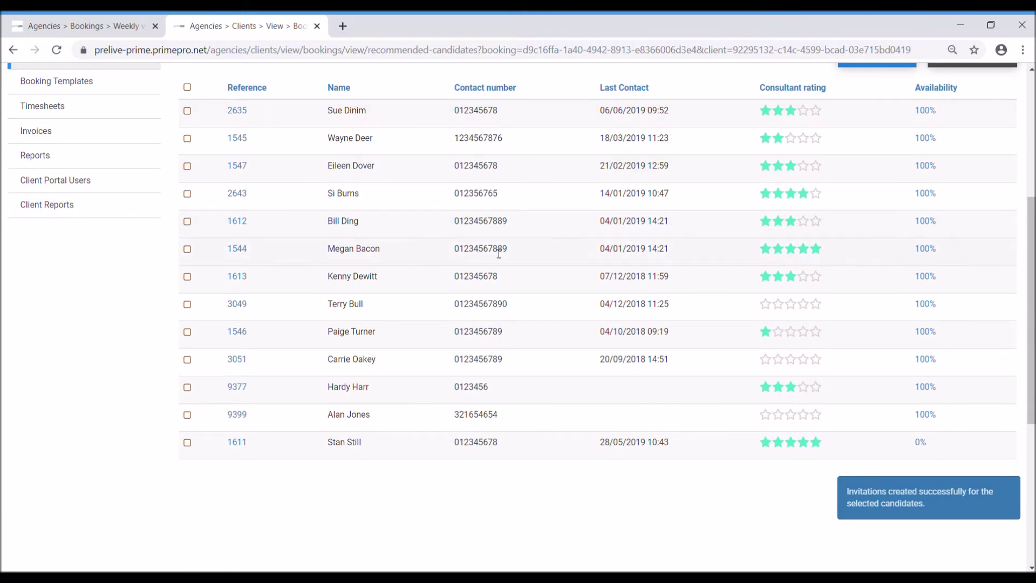
scroll(493, 268, "up", 3)
scroll(493, 269, "up", 3)
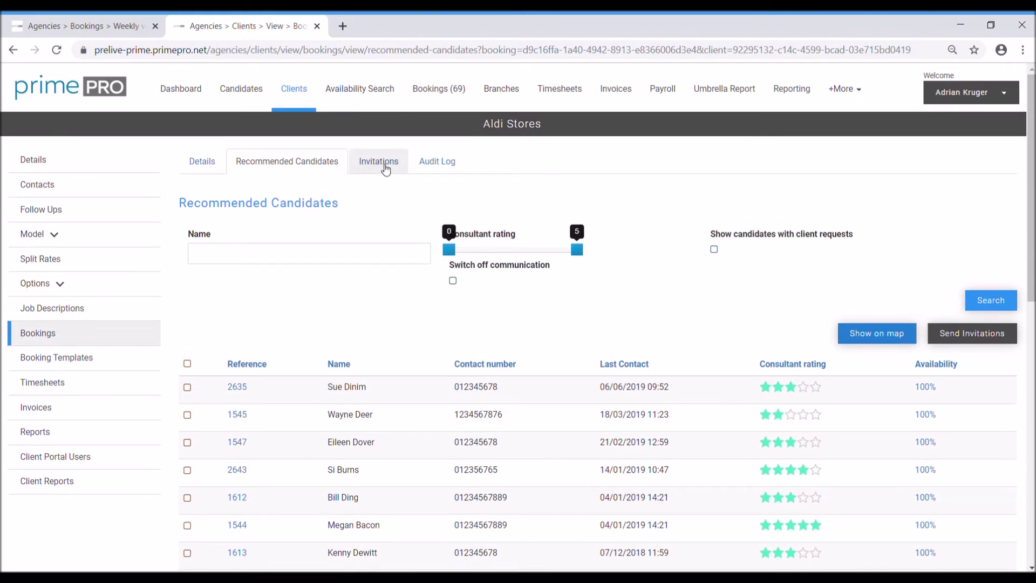
left_click(385, 169)
Step: Tick both Monday and Tuesday shifts for the second invited candidate, then return to the Weekly View
scroll(249, 376, "down", 1)
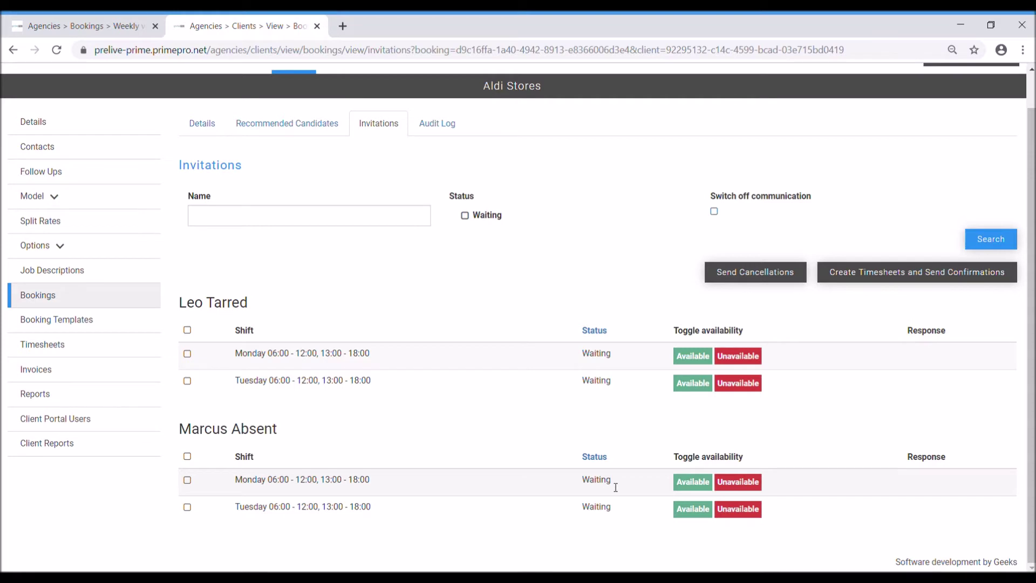
left_click(187, 456)
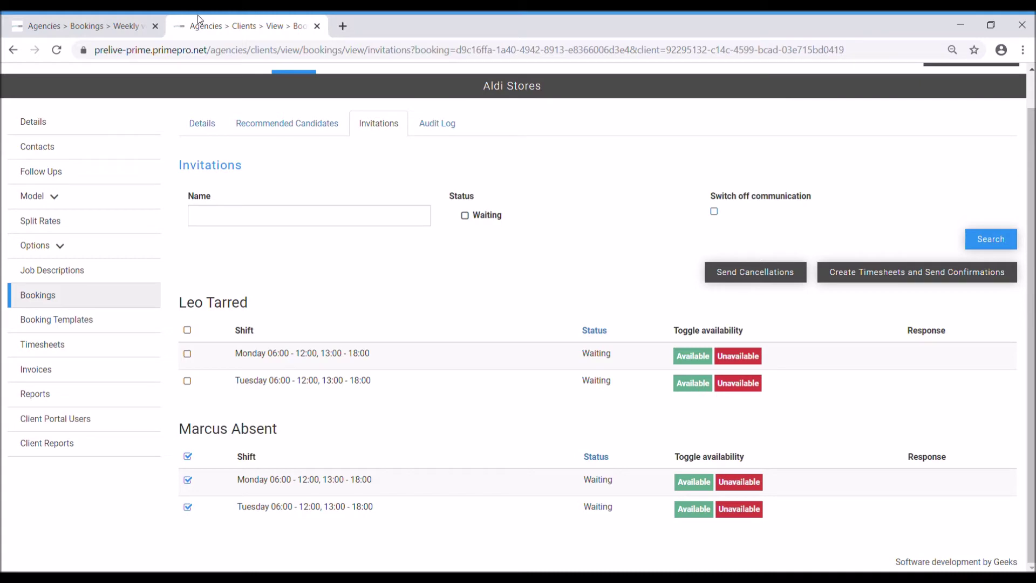
left_click(62, 23)
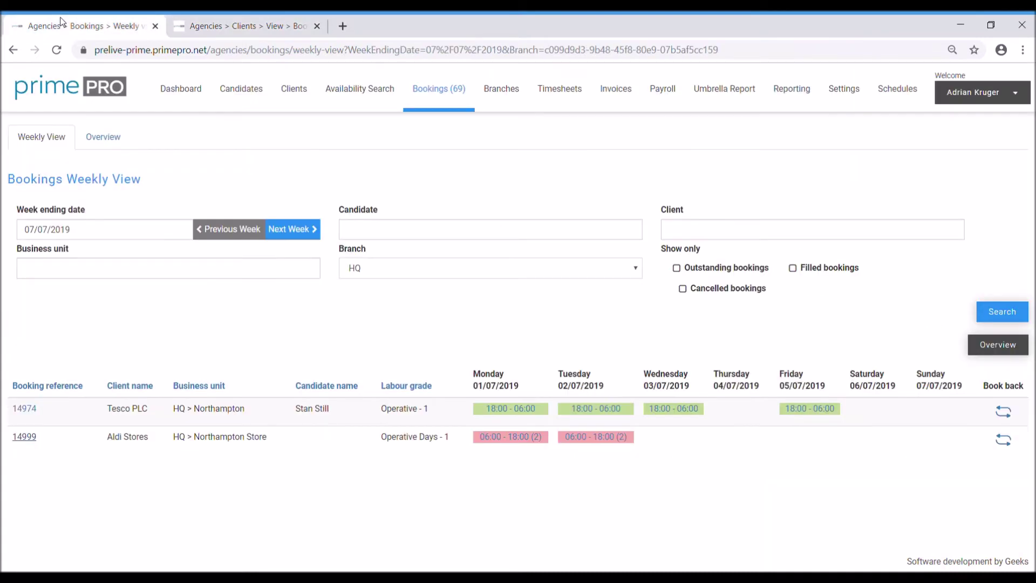
Step: Reload the Weekly View so booking 14999's shifts turn yellow, then go back to its Invitations
left_click(56, 53)
left_click(233, 28)
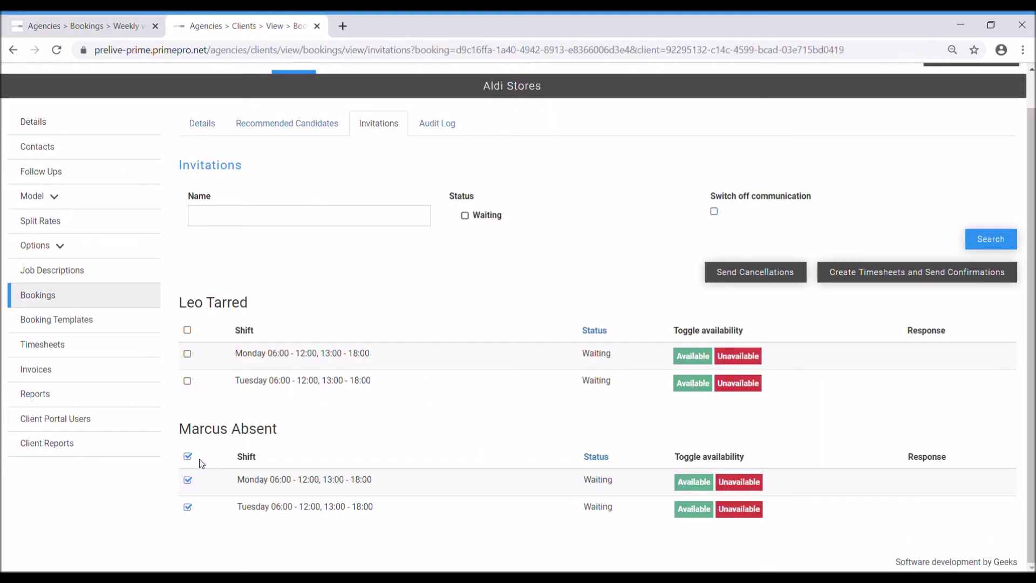
Step: Confirm the second candidate's Monday–Tuesday shifts and check the newly filled 14999 row in the weekly view
left_click(939, 277)
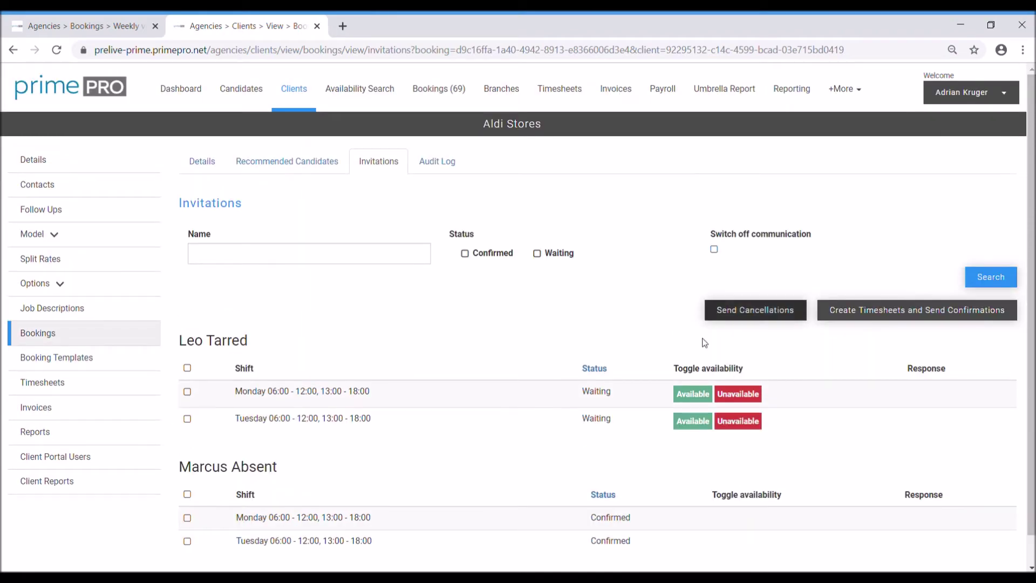
scroll(567, 389, "down", 1)
left_click(156, 19)
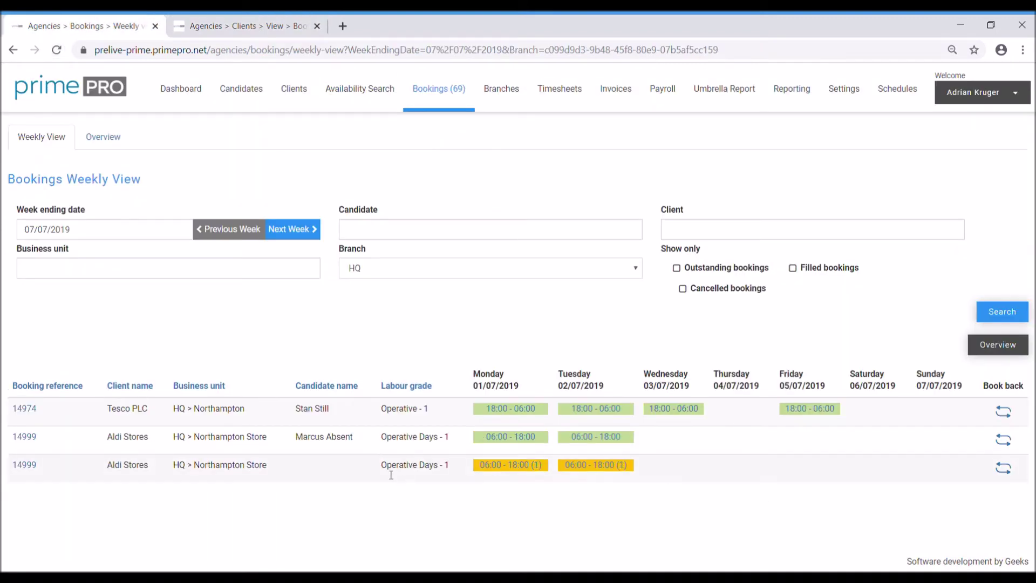
left_click_drag(444, 438, 172, 408)
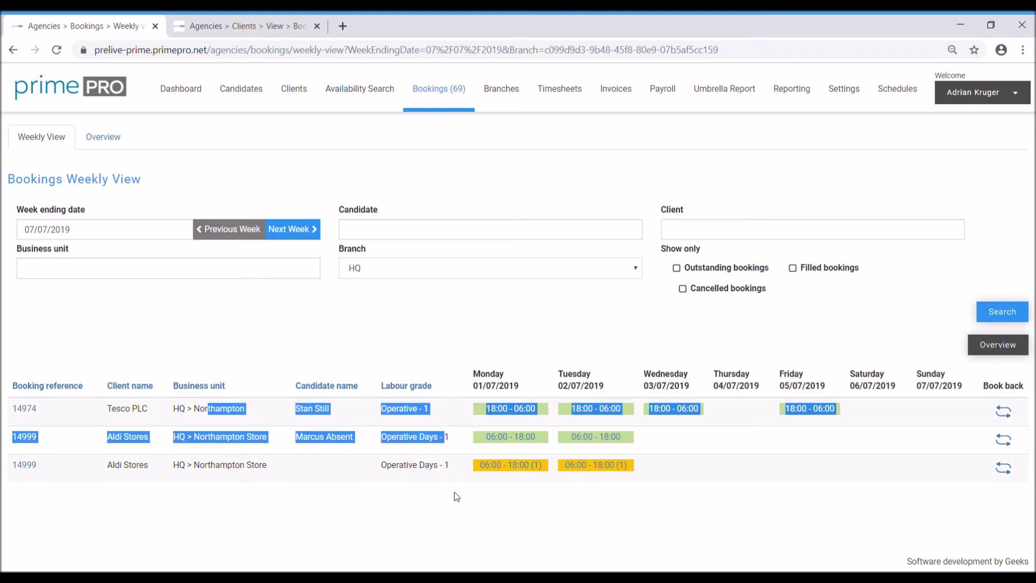
left_click(448, 485)
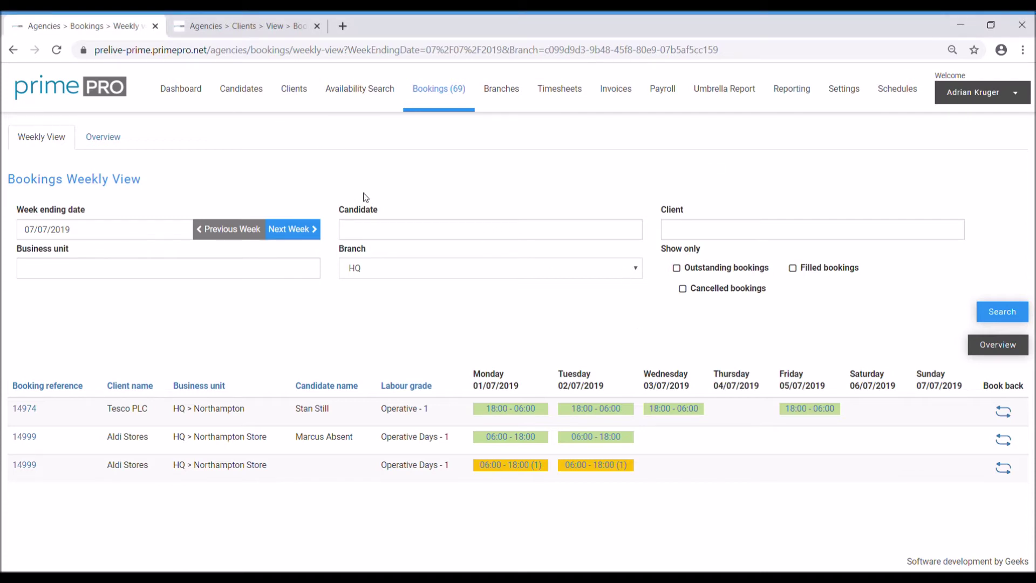
left_click(274, 30)
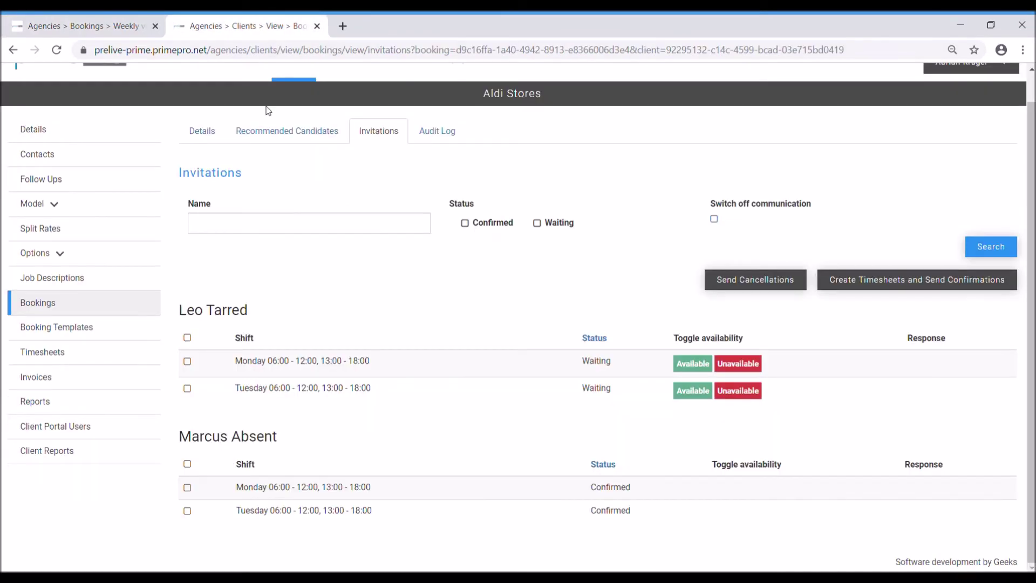
Step: Refresh the invitations and read the first candidate's Yes reply by SMS
left_click(56, 50)
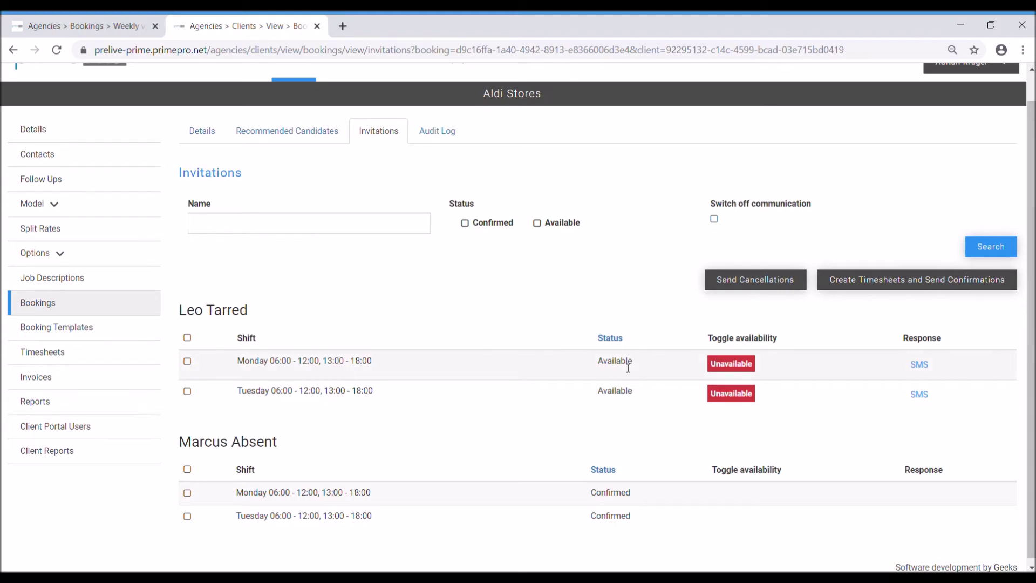
left_click(919, 365)
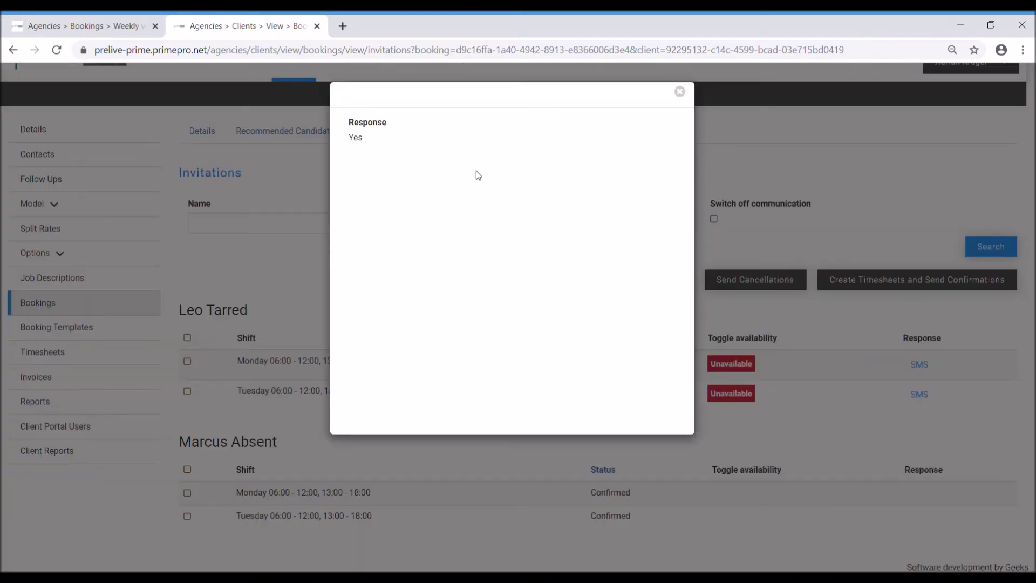
left_click(678, 91)
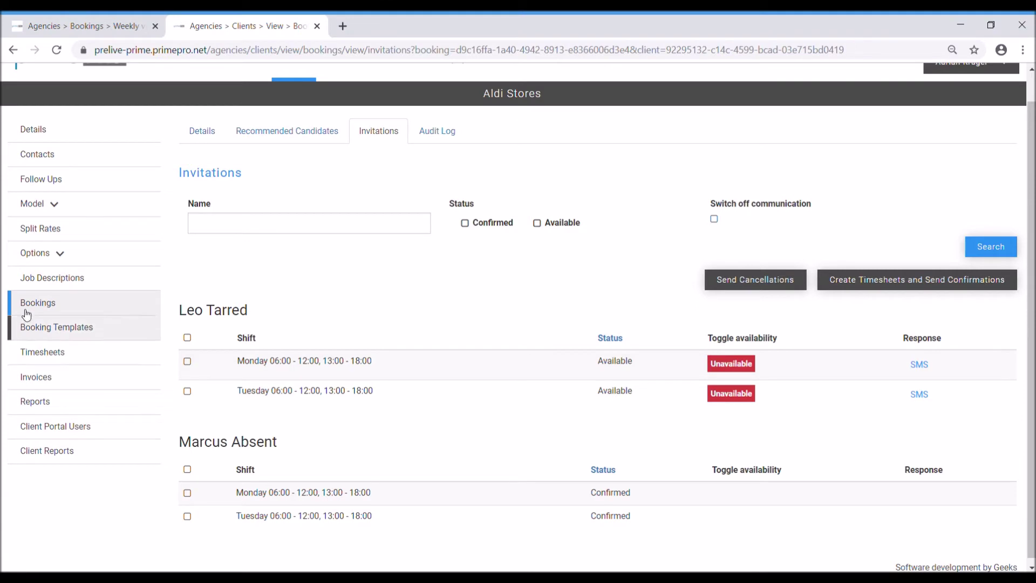
Step: Confirm both of the first candidate's shifts and create their timesheets
left_click(188, 338)
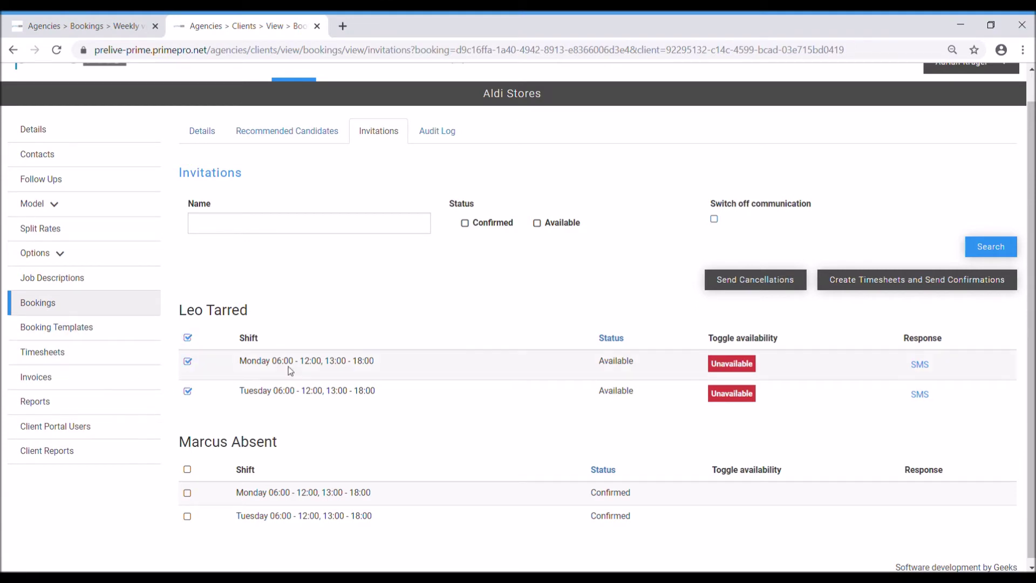
left_click(895, 285)
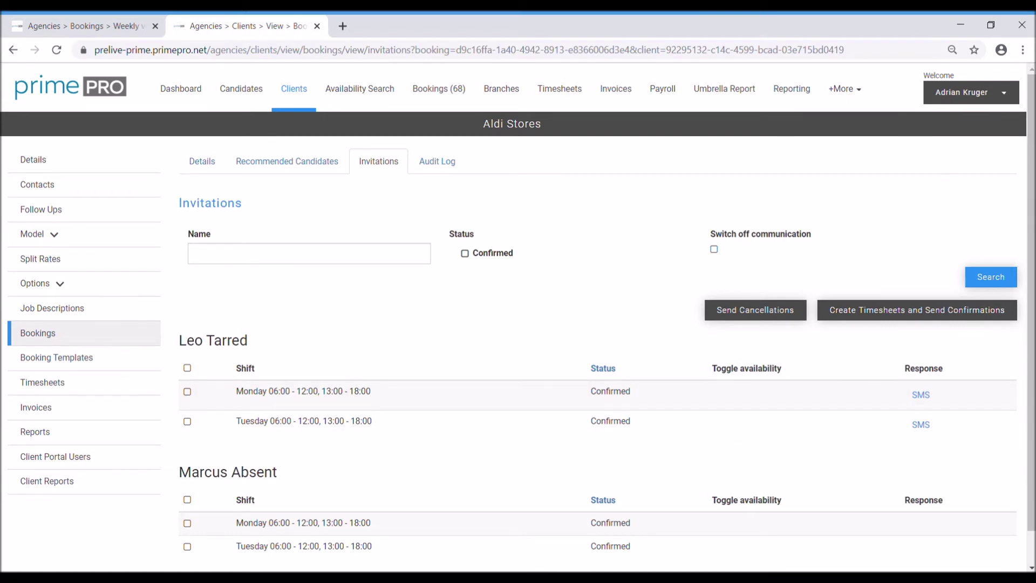
left_click(106, 26)
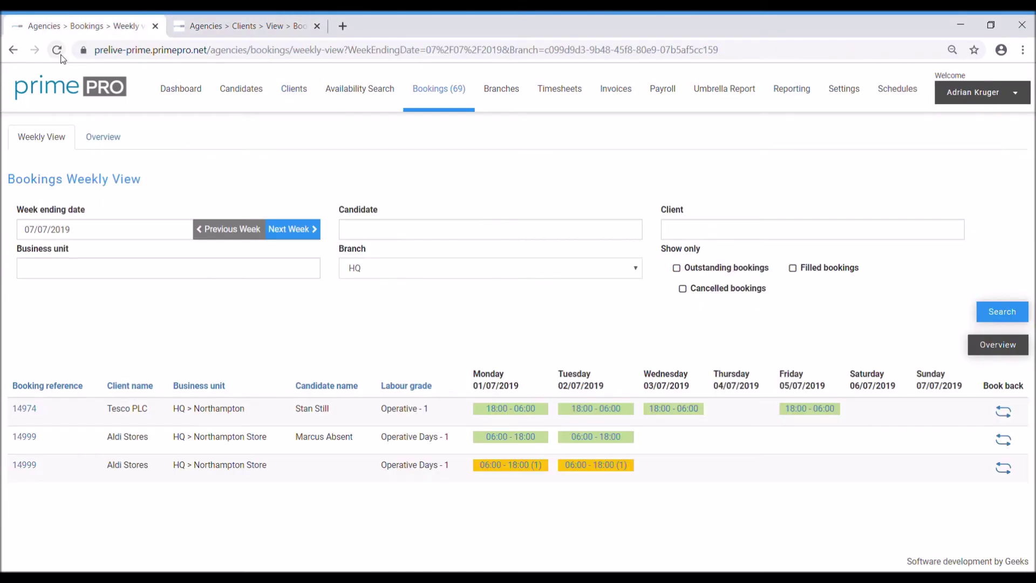
Step: Refresh the Bookings Weekly View so booking 14999 shows as fully filled
left_click(58, 50)
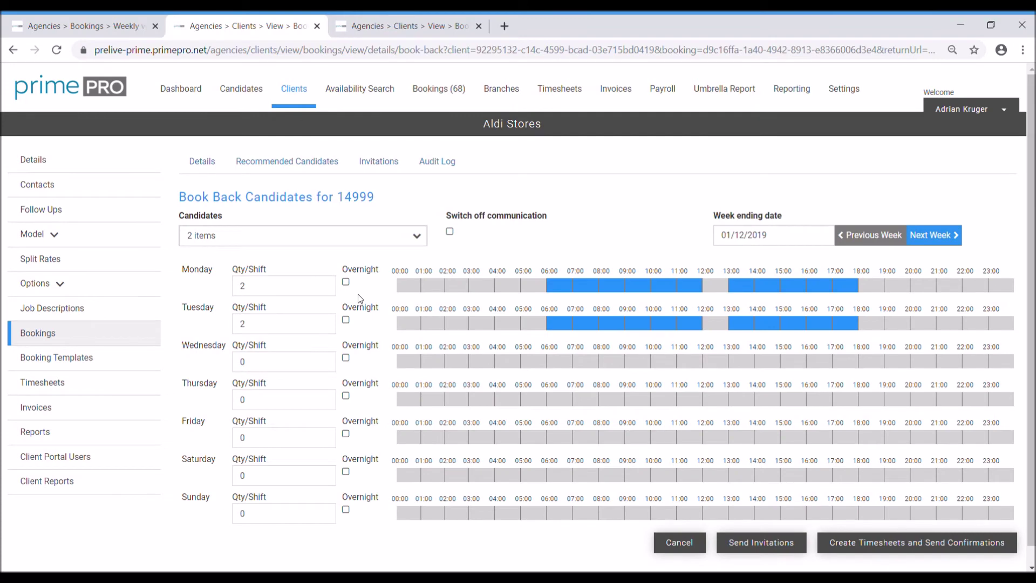
Step: Keep both candidates and give Wednesday quantity 3 with 06:00–12:00 and 13:00–18:00 shifts
left_click(415, 240)
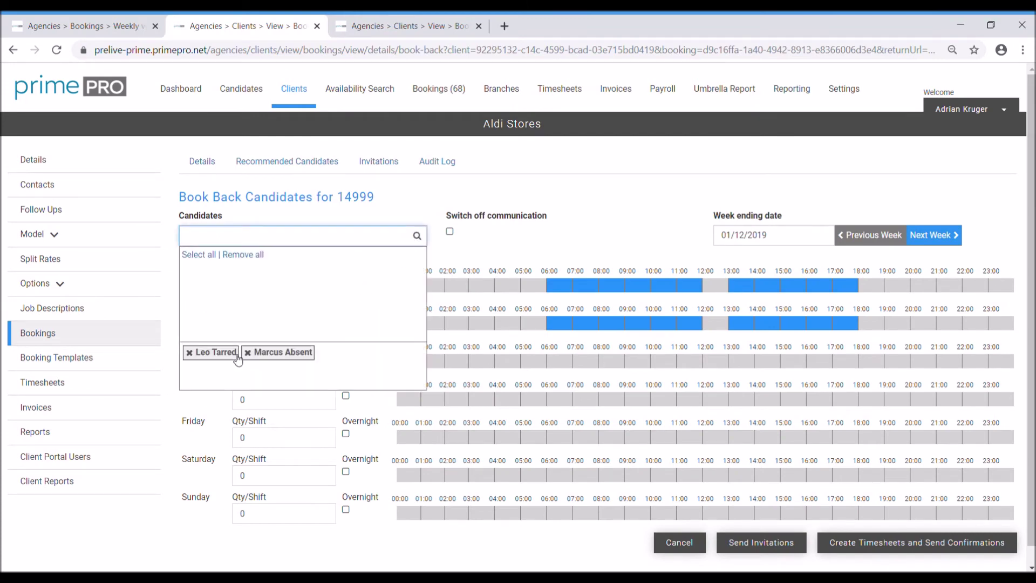
left_click(581, 246)
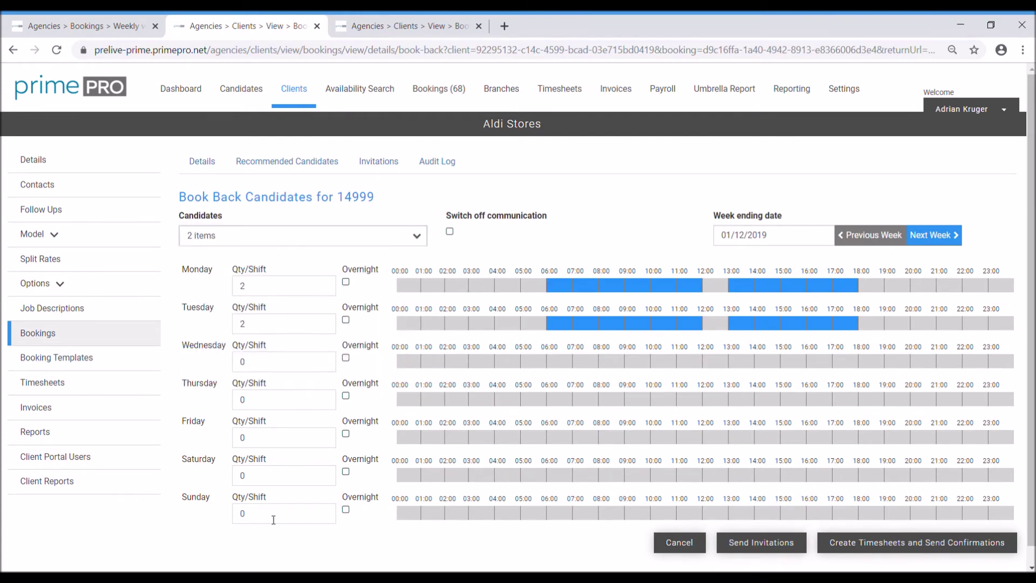
left_click_drag(279, 363, 213, 368)
type("3")
left_click(552, 362)
left_click_drag(554, 364, 701, 363)
left_click(732, 364)
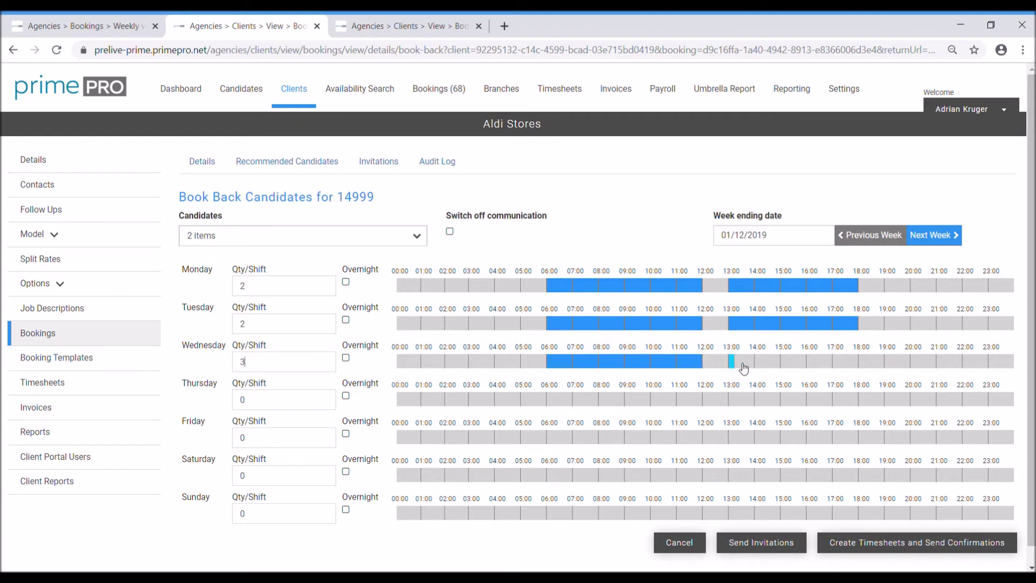
left_click_drag(743, 368, 856, 363)
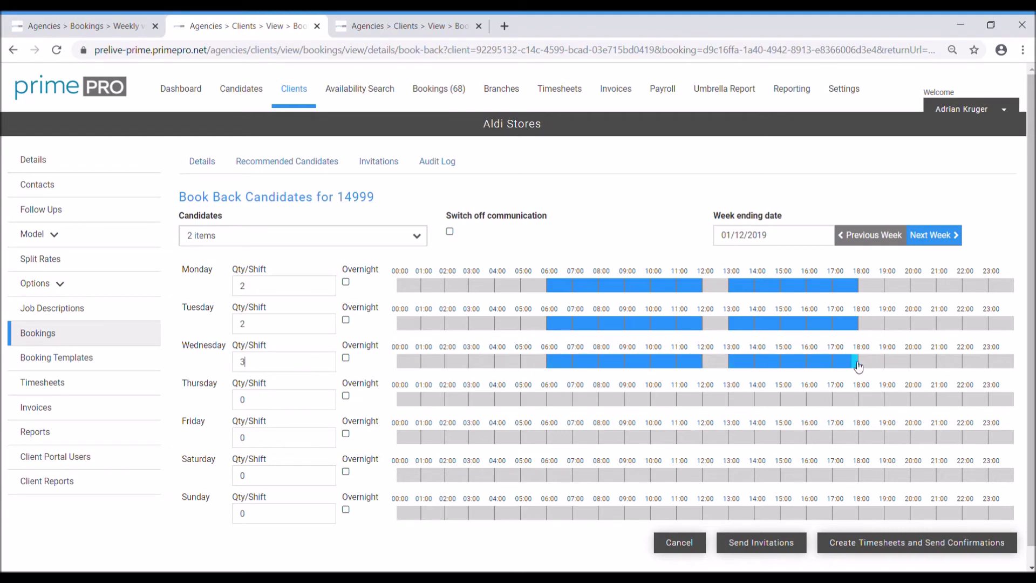
Step: Set week ending 07/07/2019, re-enable candidate communications and create the book-back timesheets
left_click(769, 238)
left_click(449, 232)
left_click(450, 233)
left_click(850, 543)
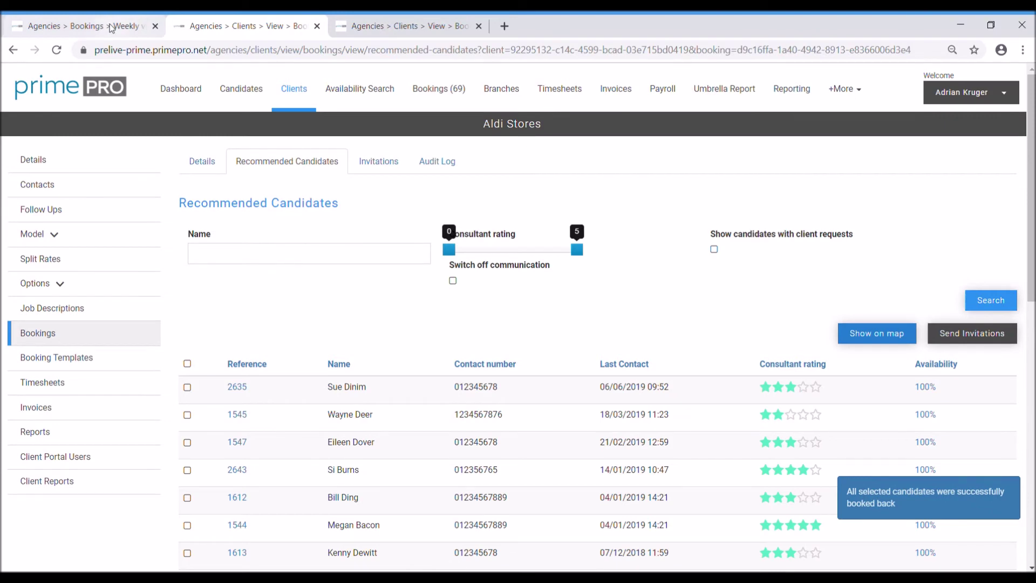
Step: Refresh the weekly bookings and open Recommended Candidates for the unfilled Wednesday 06:00–18:00 Aldi slot
scroll(433, 312, "down", 3)
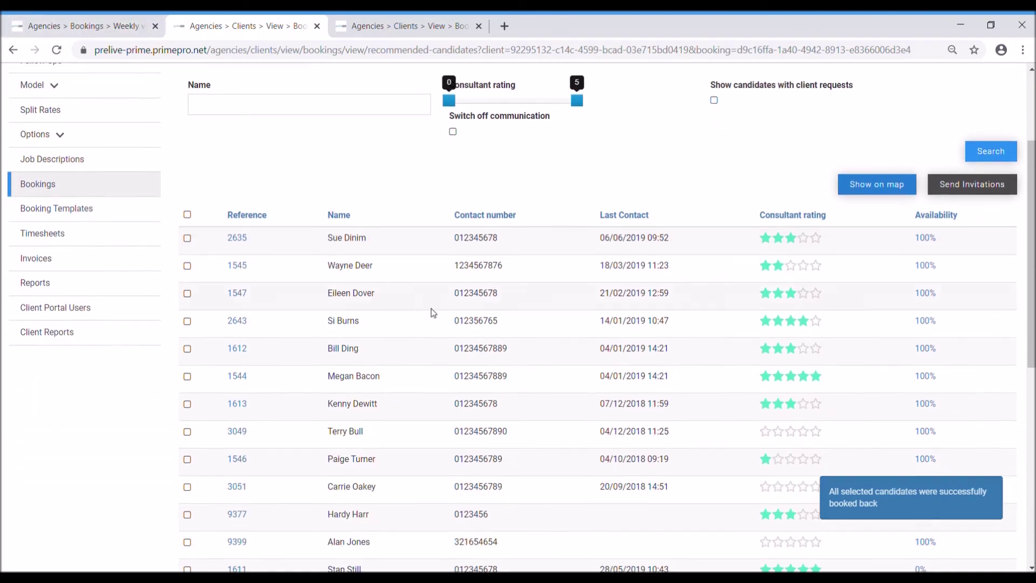
scroll(653, 407, "up", 2)
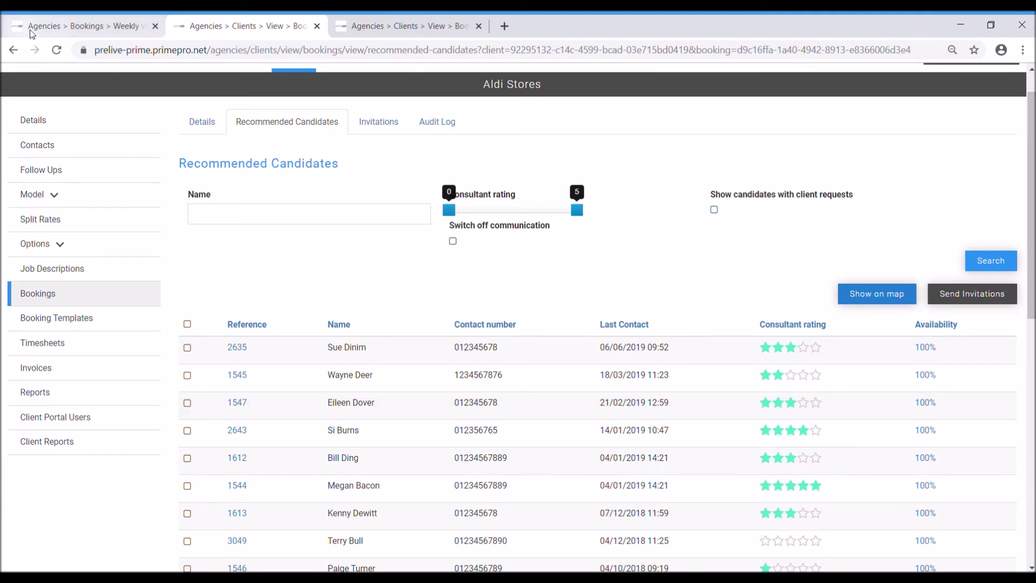
left_click(71, 26)
left_click(58, 54)
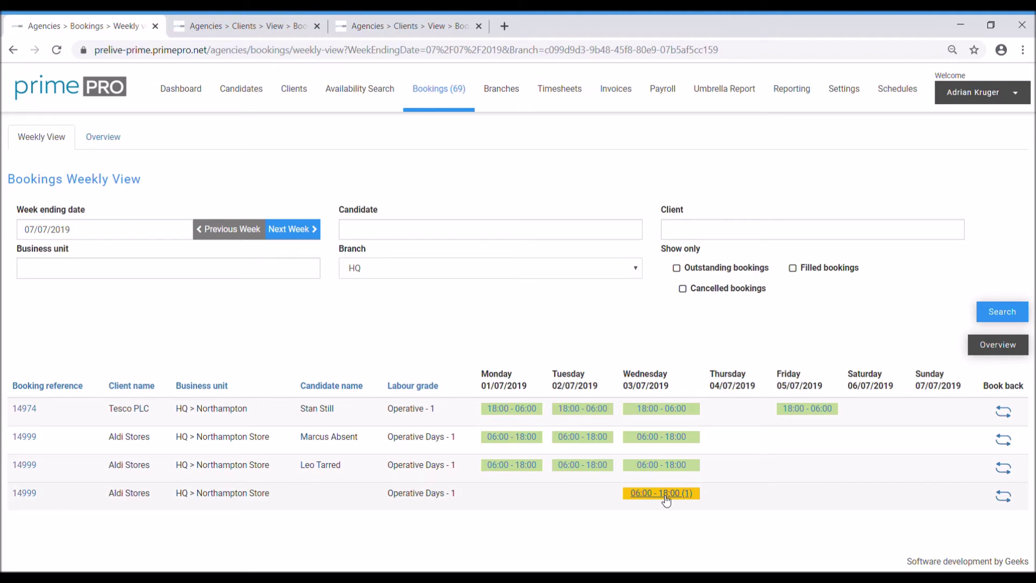
left_click(665, 497)
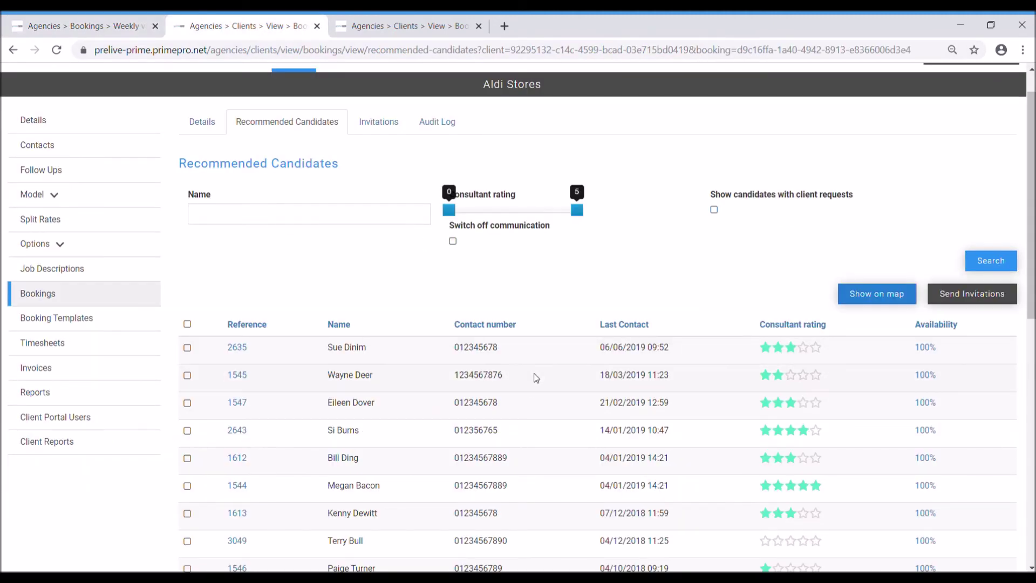
Step: Invite the first recommended candidate and filter the invitations to Waiting only
left_click(186, 348)
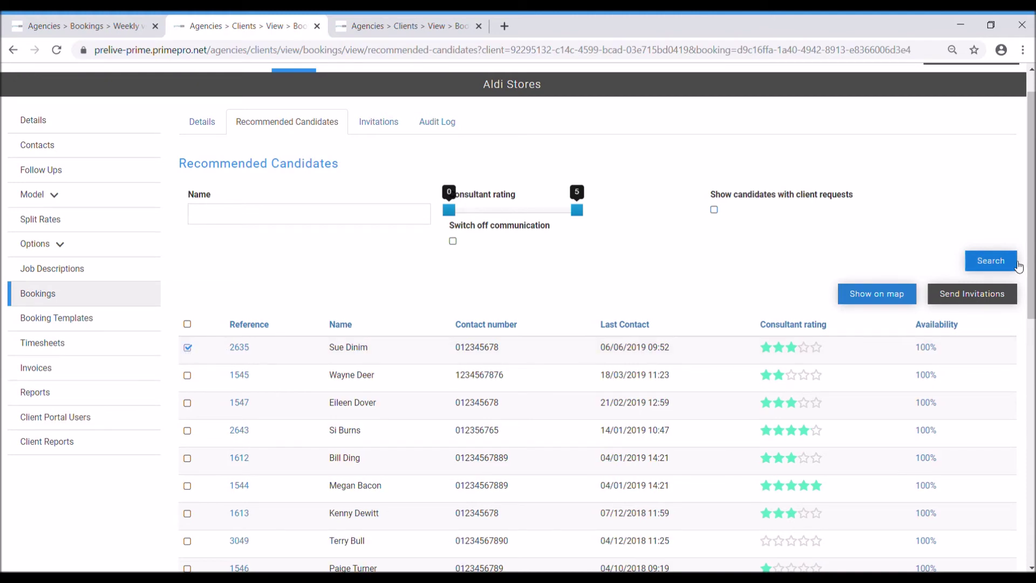
left_click(961, 295)
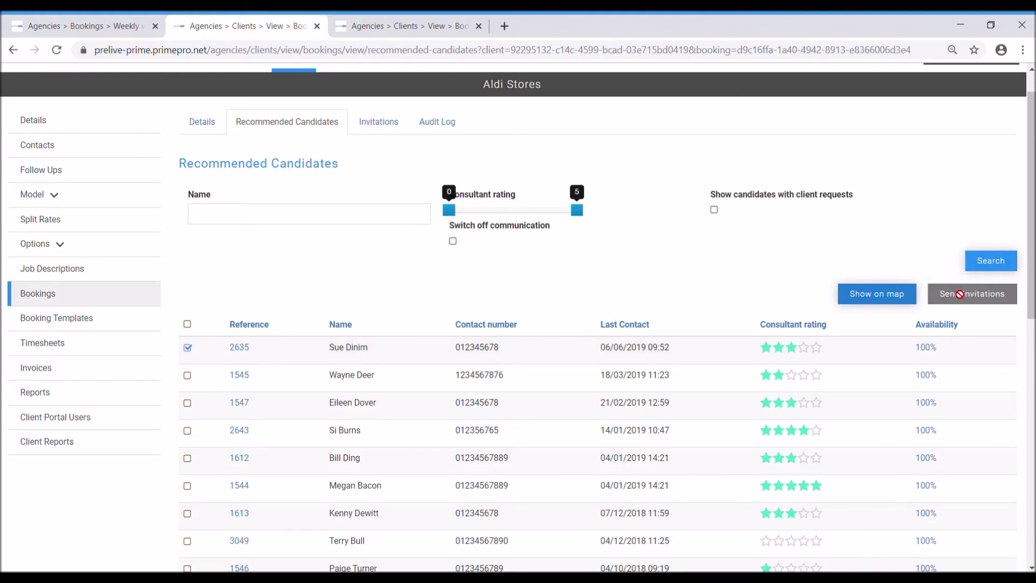
scroll(418, 352, "down", 3)
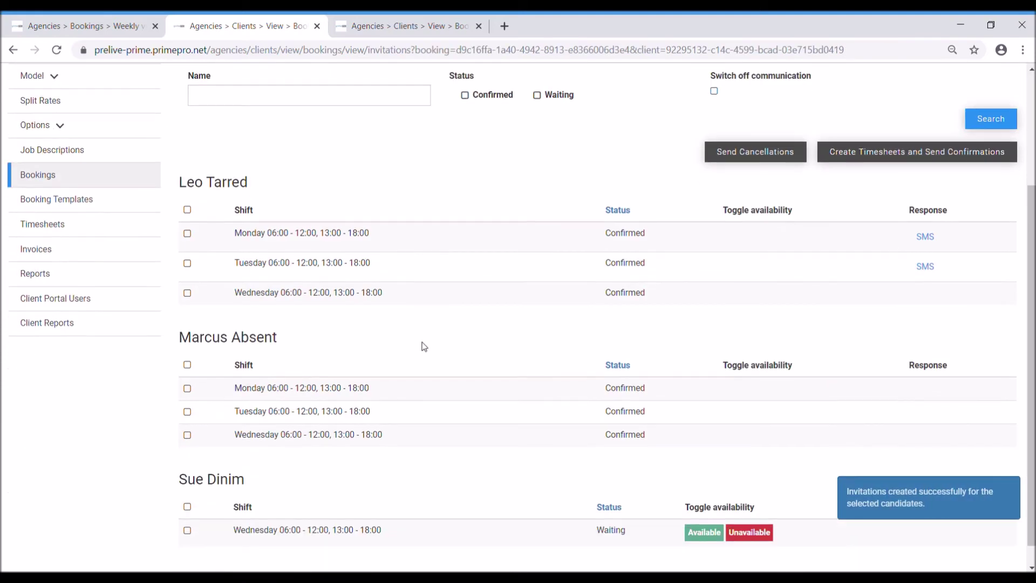
left_click(551, 97)
scroll(823, 134, "up", 3)
left_click(1001, 236)
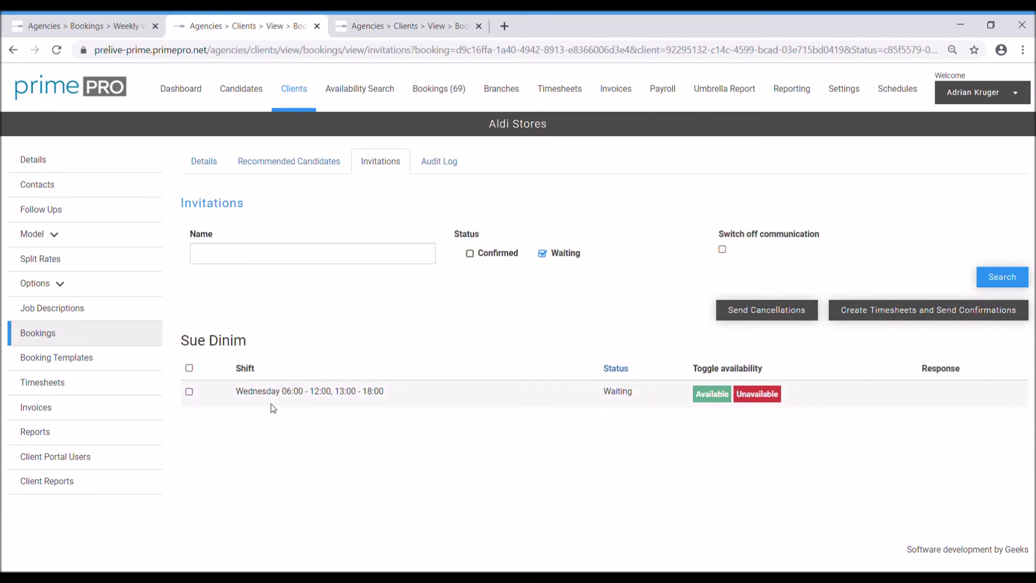
Step: Confirm the waiting Wednesday shift with a timesheet and reload the weekly bookings
left_click(189, 391)
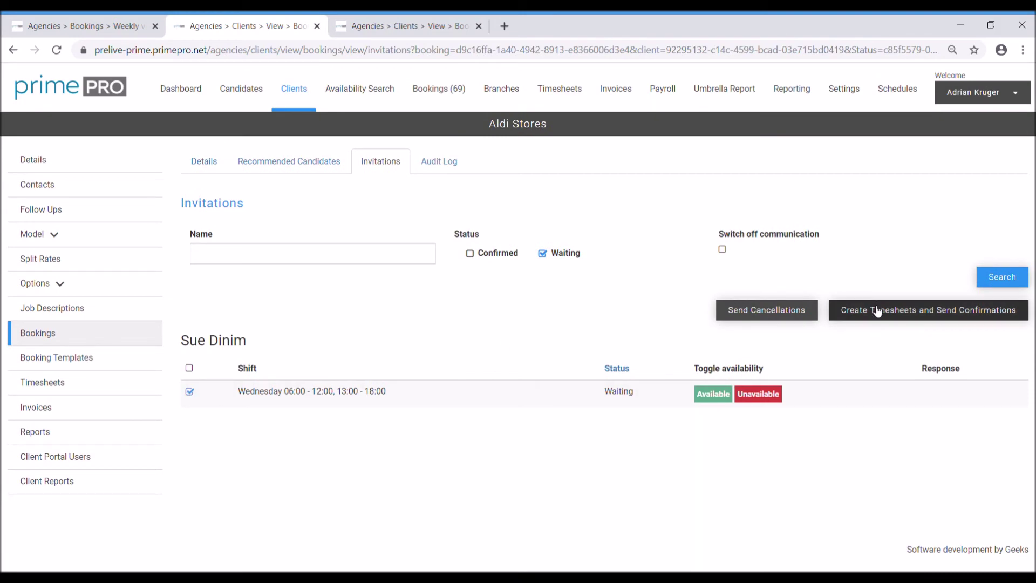
left_click(878, 312)
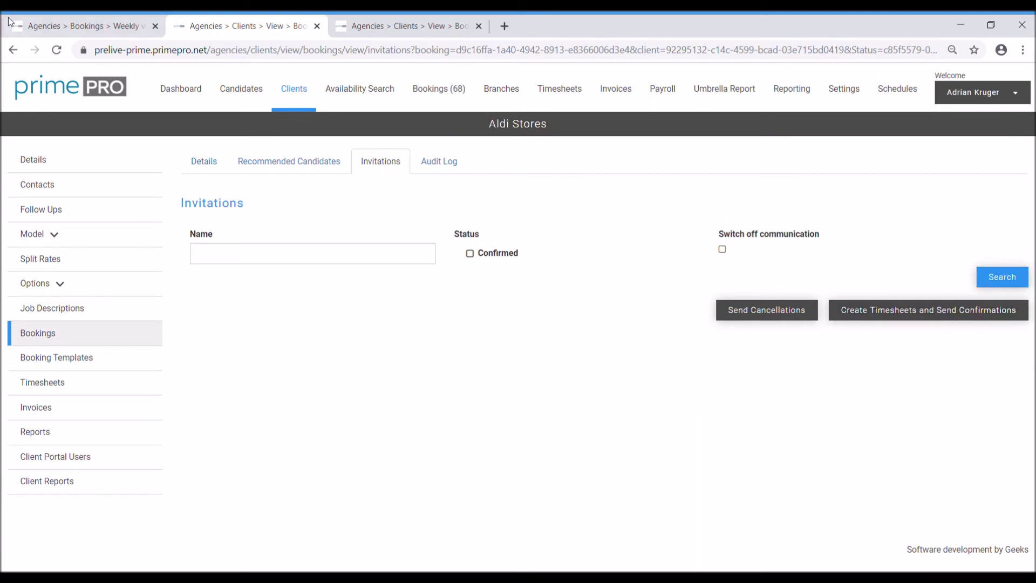
left_click(81, 26)
key("F5")
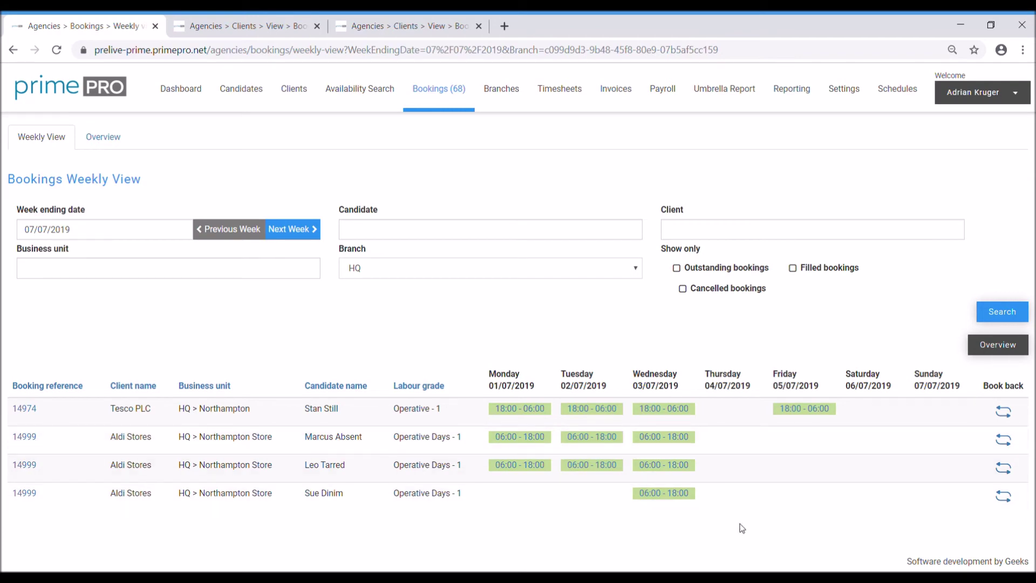
Step: Book all three 14999 candidates back for Thursday 06:00–18:00 and refresh the weekly view
left_click(24, 436)
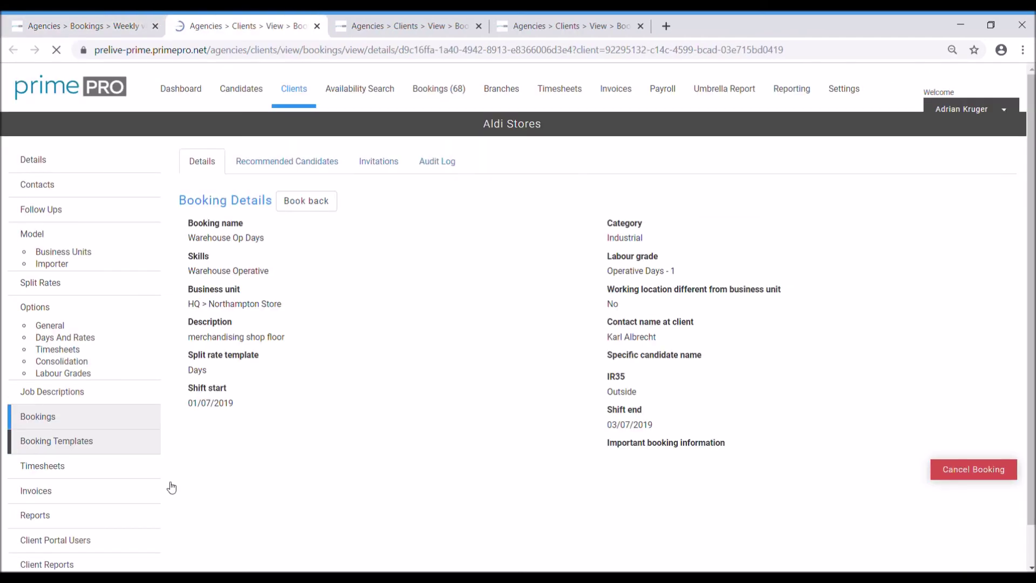
left_click(329, 209)
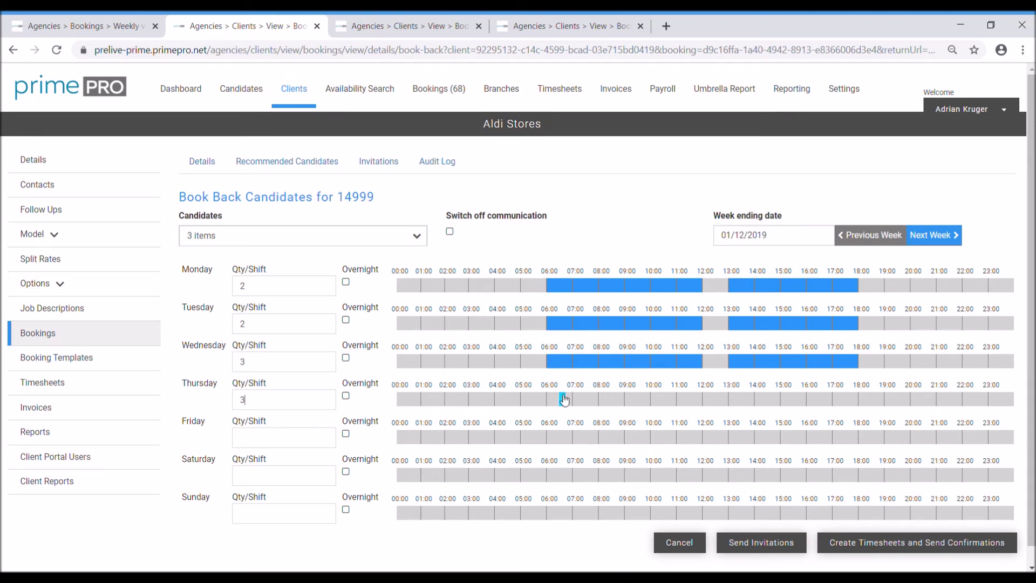
left_click_drag(556, 401, 858, 405)
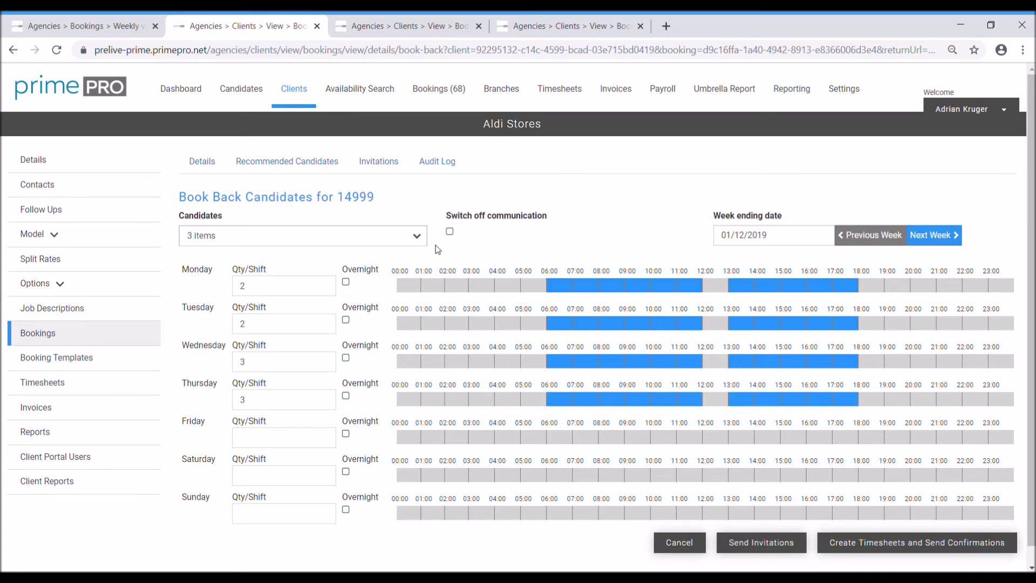
left_click(449, 231)
left_click(915, 545)
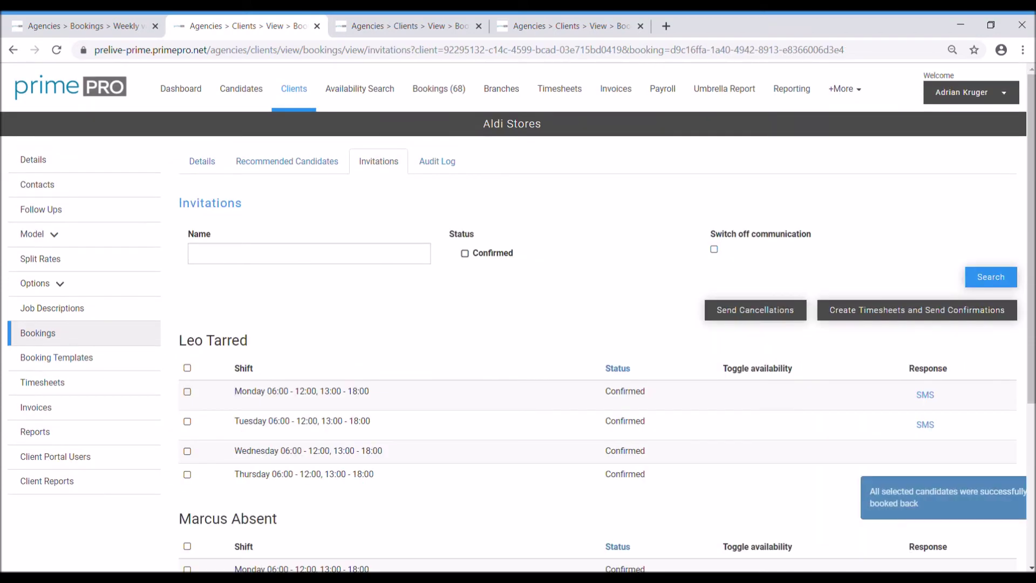
left_click(150, 19)
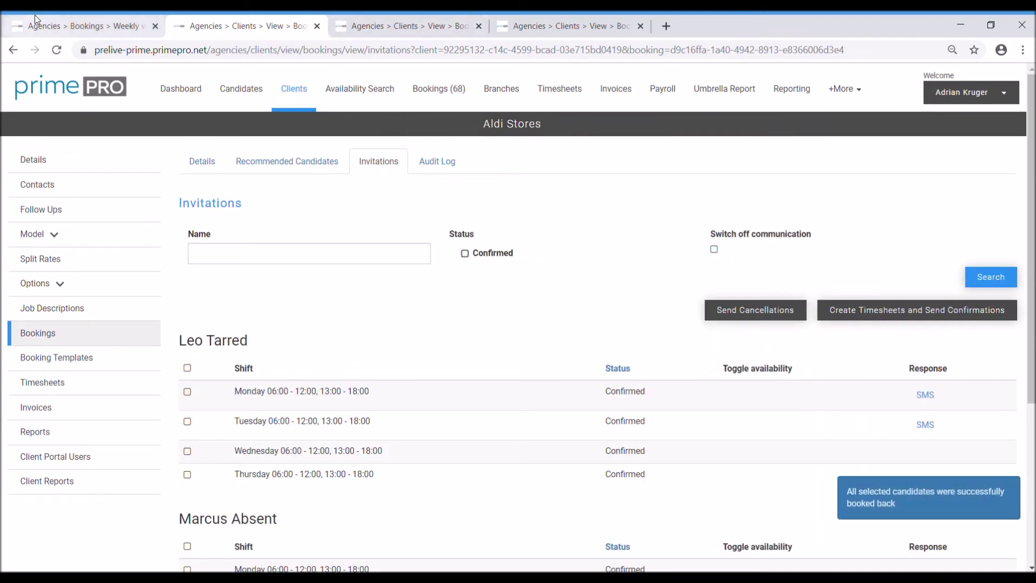
left_click(56, 50)
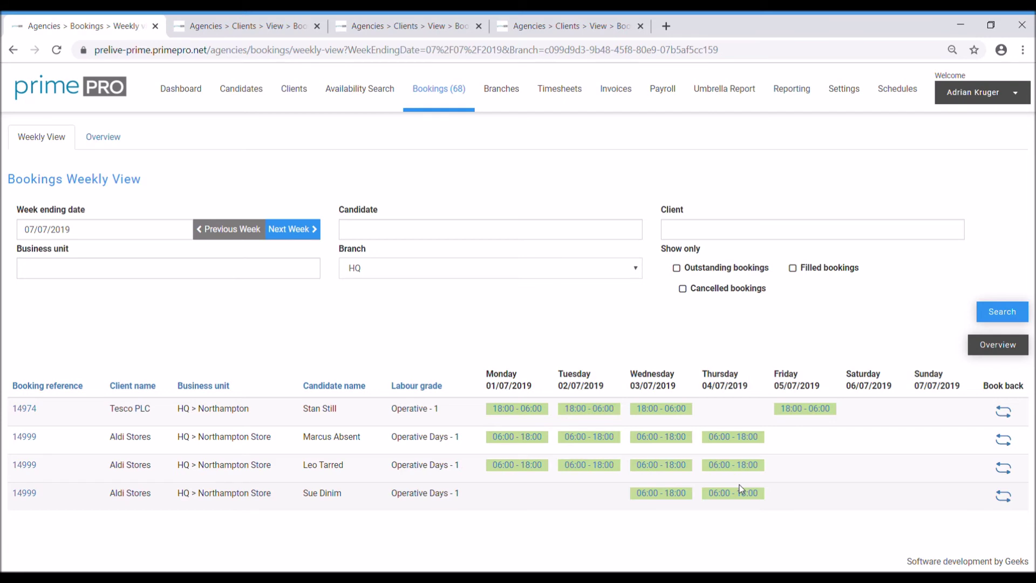
Step: Open the book-back schedule for the first Aldi Stores worker alone on booking 14999
left_click(1004, 440)
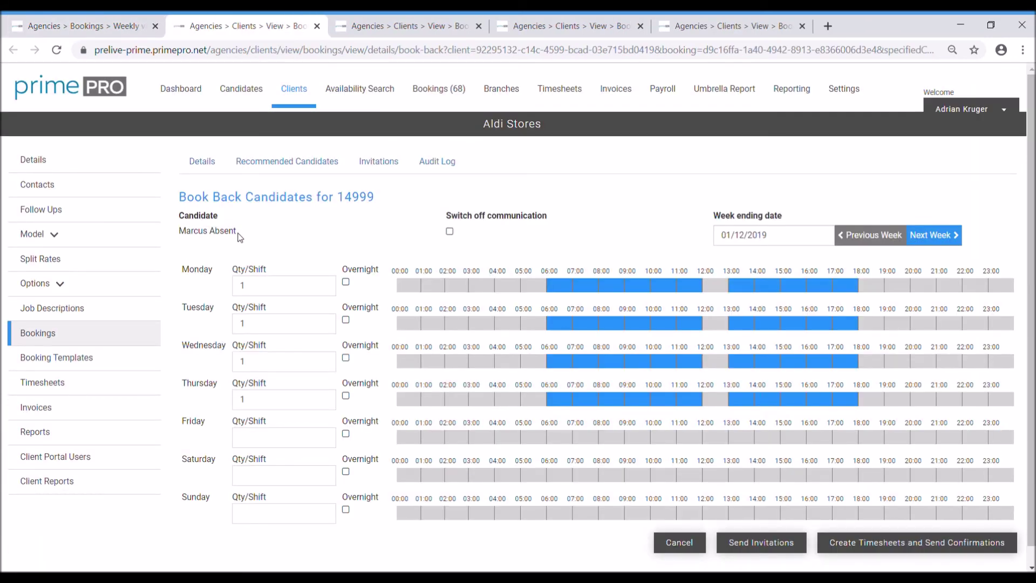
left_click_drag(240, 237, 186, 236)
left_click(189, 235)
left_click(82, 22)
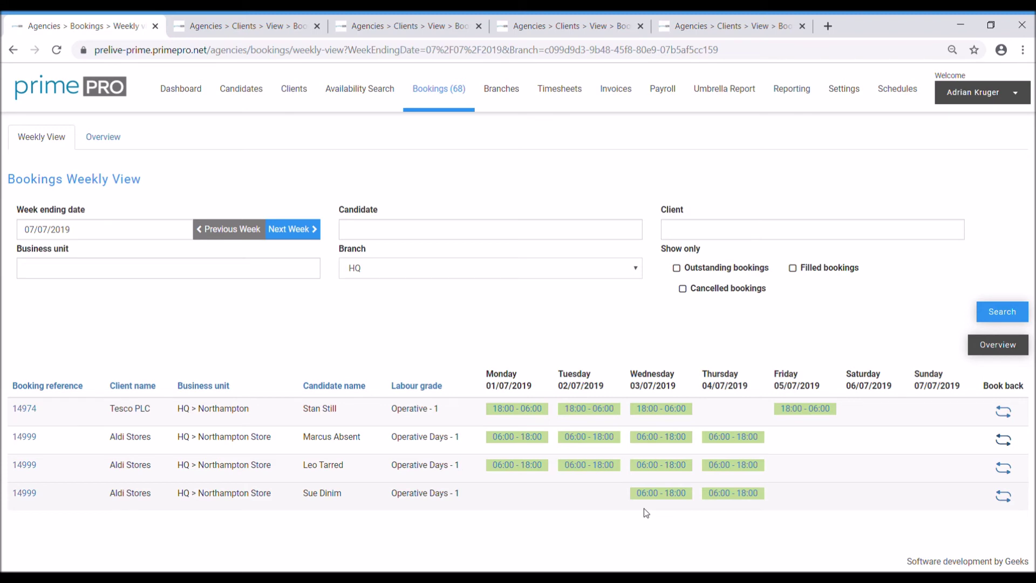
left_click(265, 22)
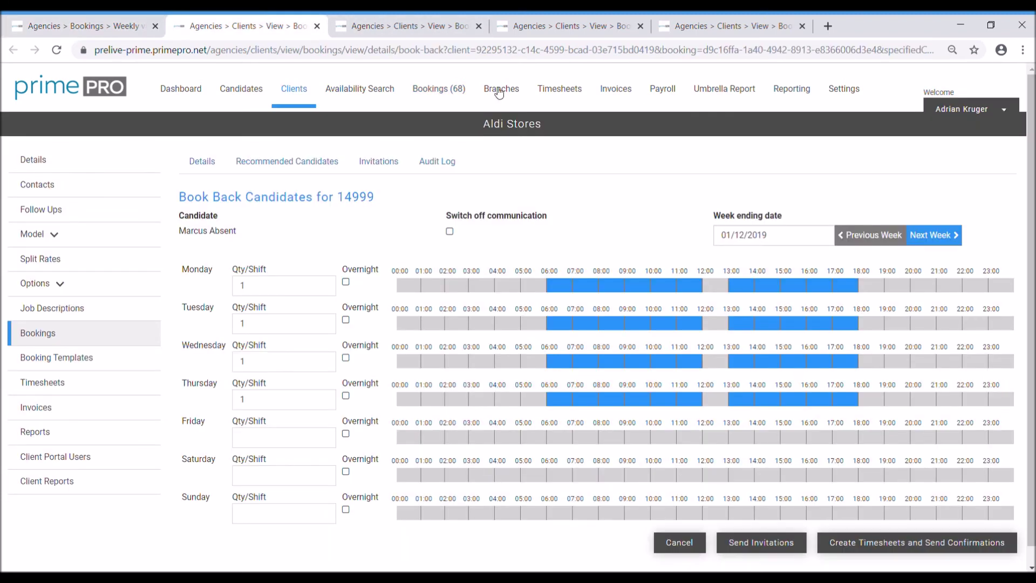
Step: Review the week-ending 07/07/2019 timesheets, noting the second Aldi worker's 44-hour total
left_click(596, 92)
left_click(1025, 283)
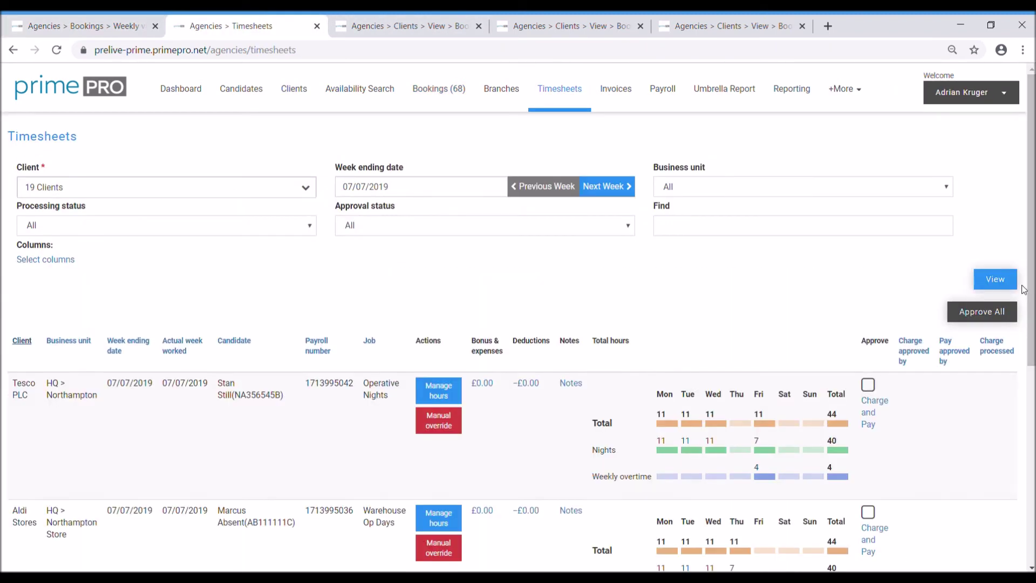
scroll(680, 415, "down", 7)
scroll(684, 416, "down", 1)
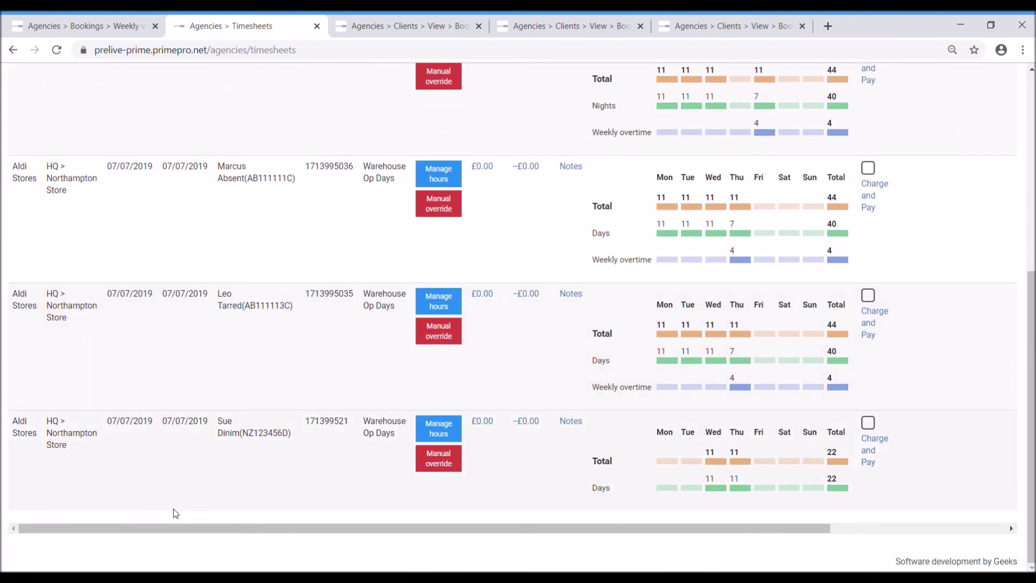
scroll(176, 510, "up", 1)
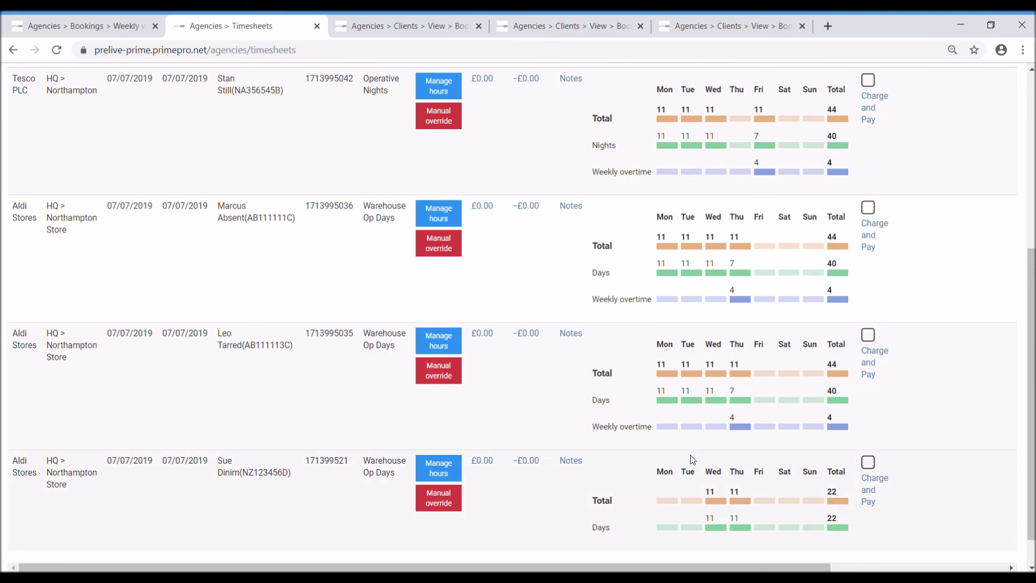
scroll(695, 462, "up", 3)
scroll(701, 469, "down", 1)
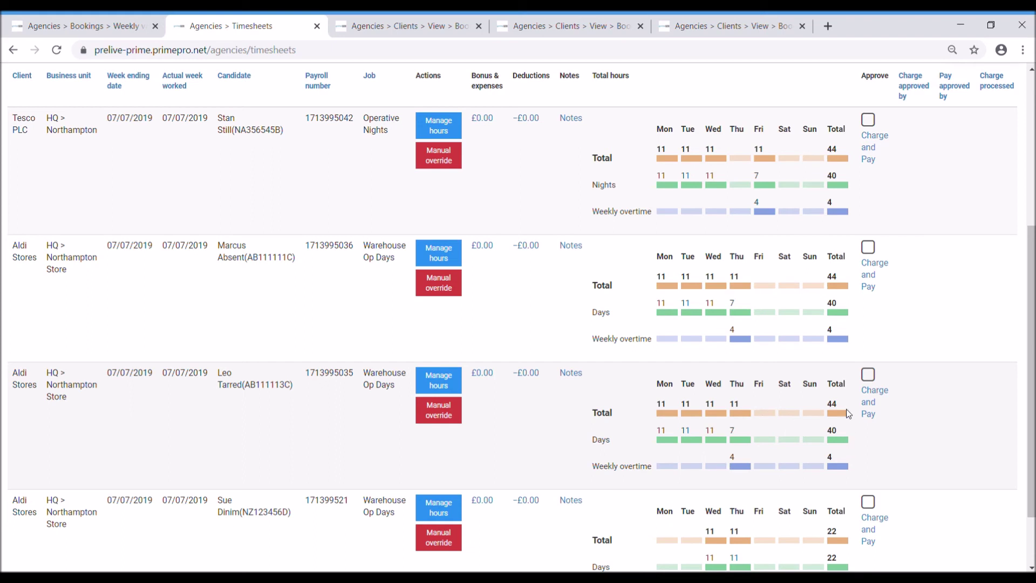
left_click_drag(843, 406, 824, 411)
left_click(818, 411)
scroll(820, 411, "down", 2)
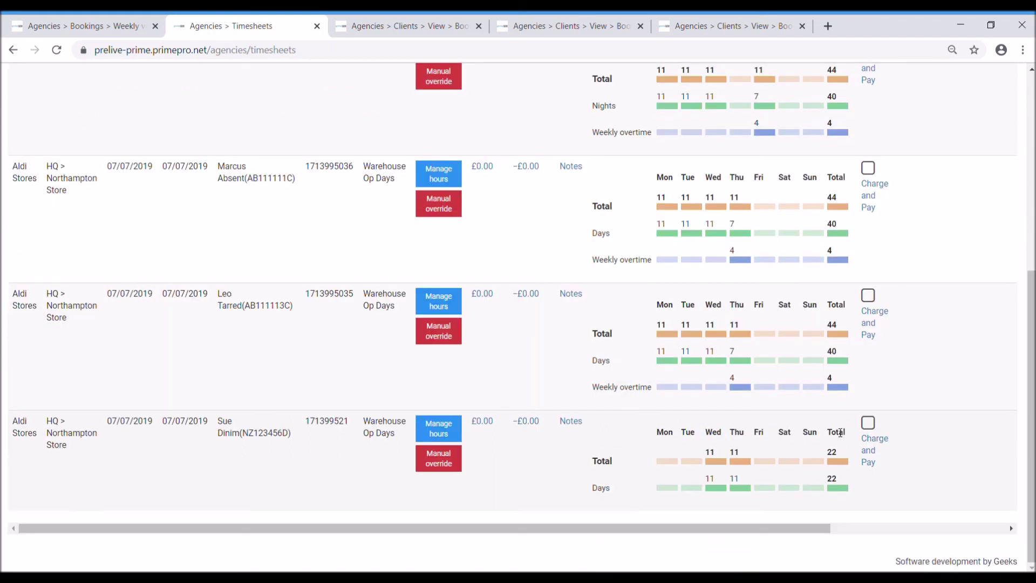
scroll(841, 434, "up", 2)
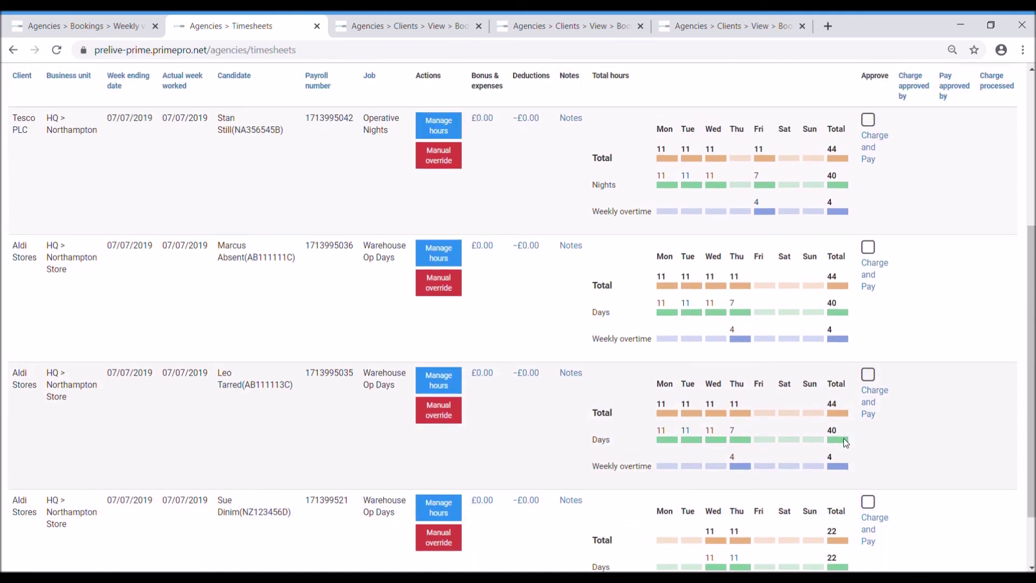
Step: Check that worker's Monday total of 11, then return to the weekly bookings view
left_click_drag(661, 278, 666, 279)
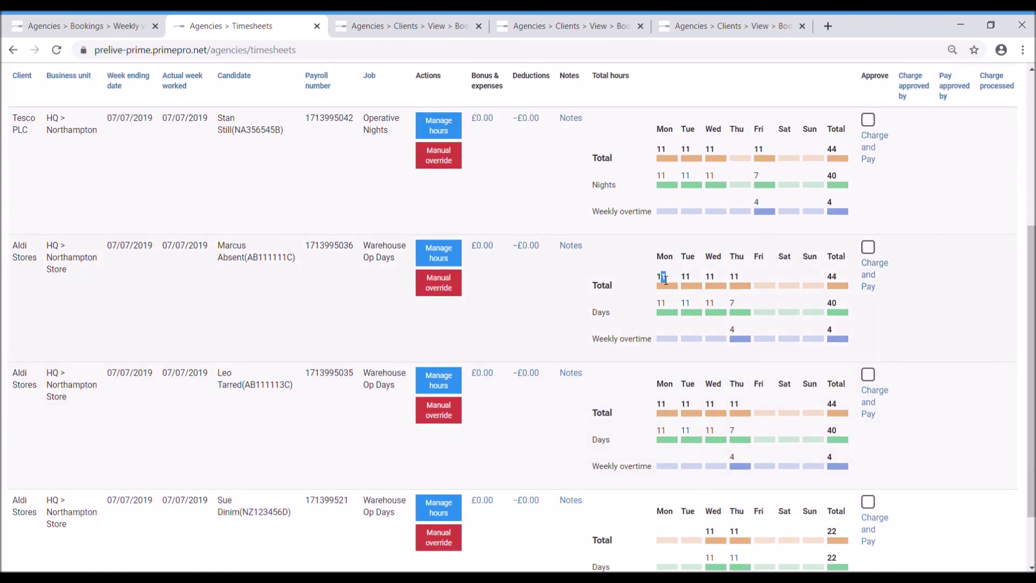
double_click(664, 278)
scroll(661, 328, "up", 4)
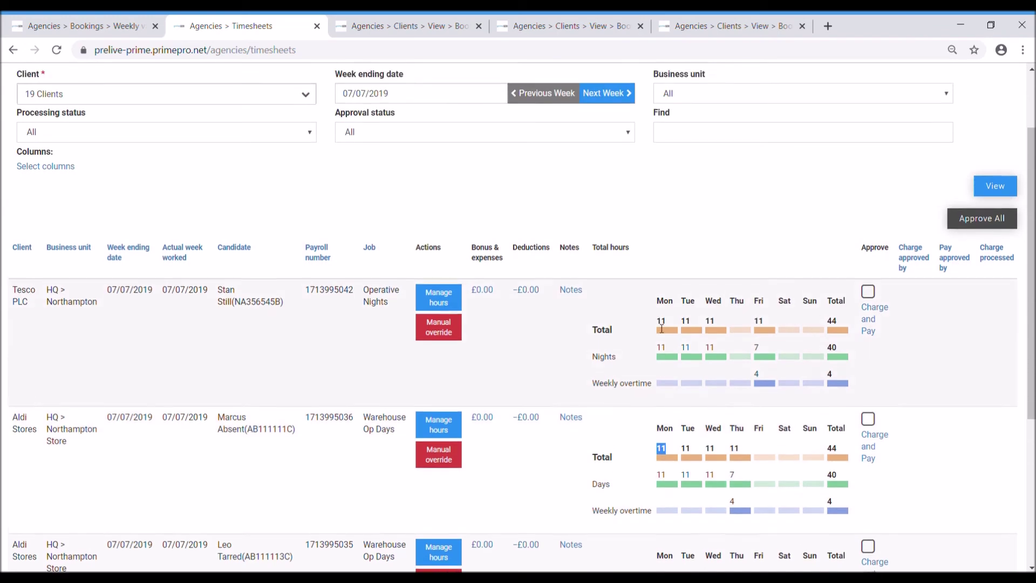
scroll(661, 329, "up", 2)
key("ctrl+shift+Tab")
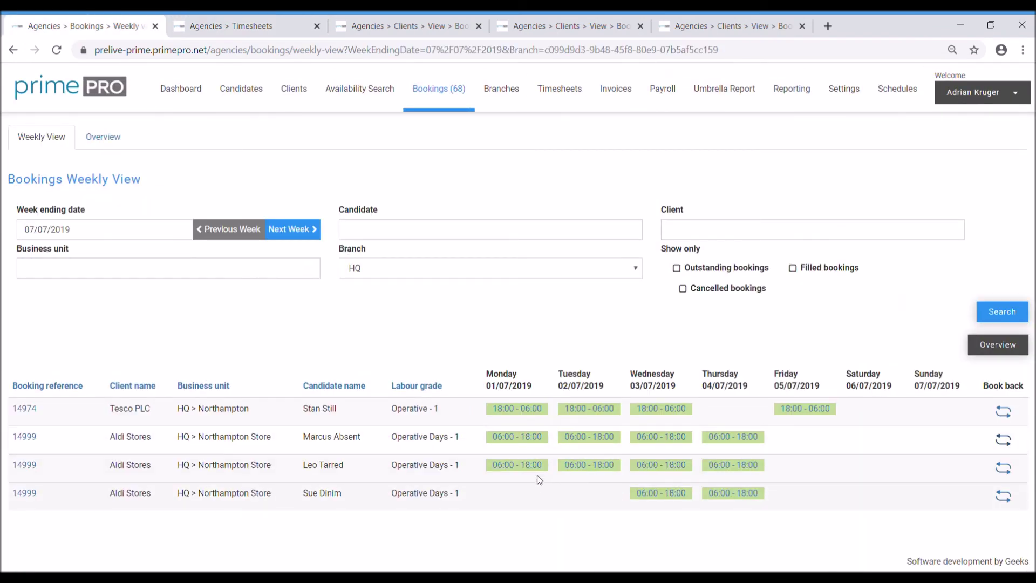
Step: Cancel the first worker's Monday shift as Candidate Cancelled with the note 'Car broke down'
left_click(515, 435)
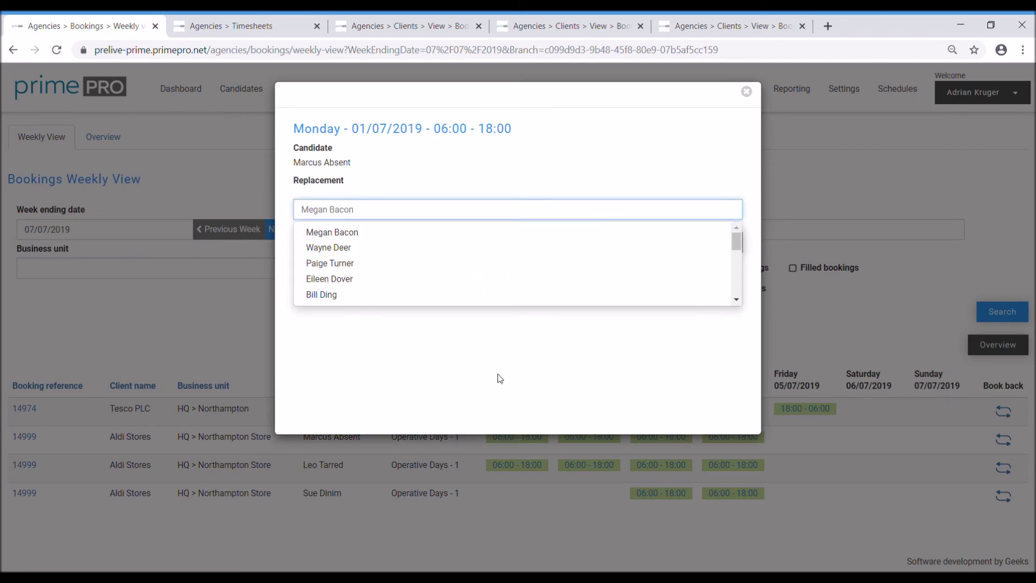
left_click(498, 374)
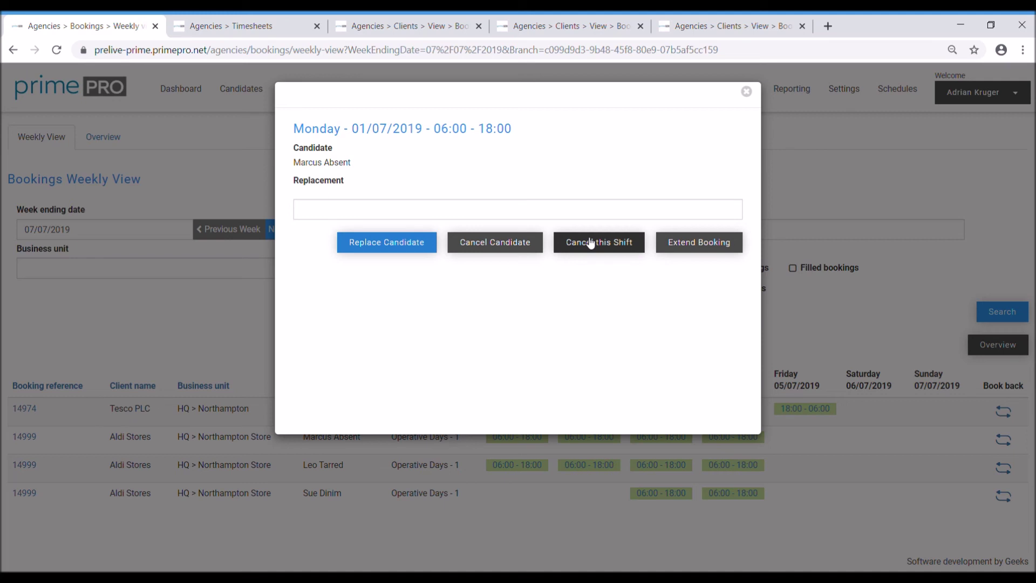
left_click(485, 250)
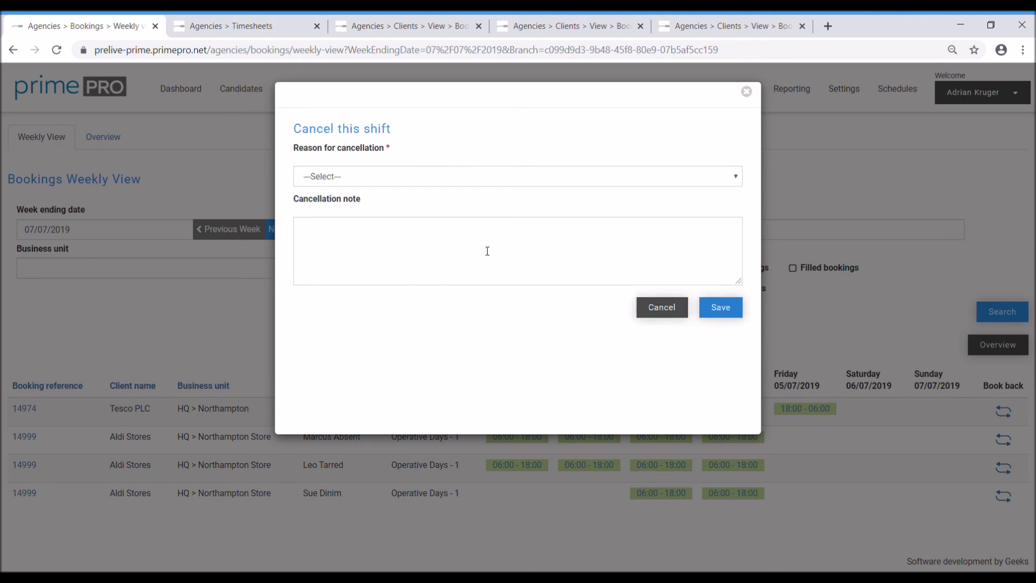
left_click(369, 209)
type("Car broke down")
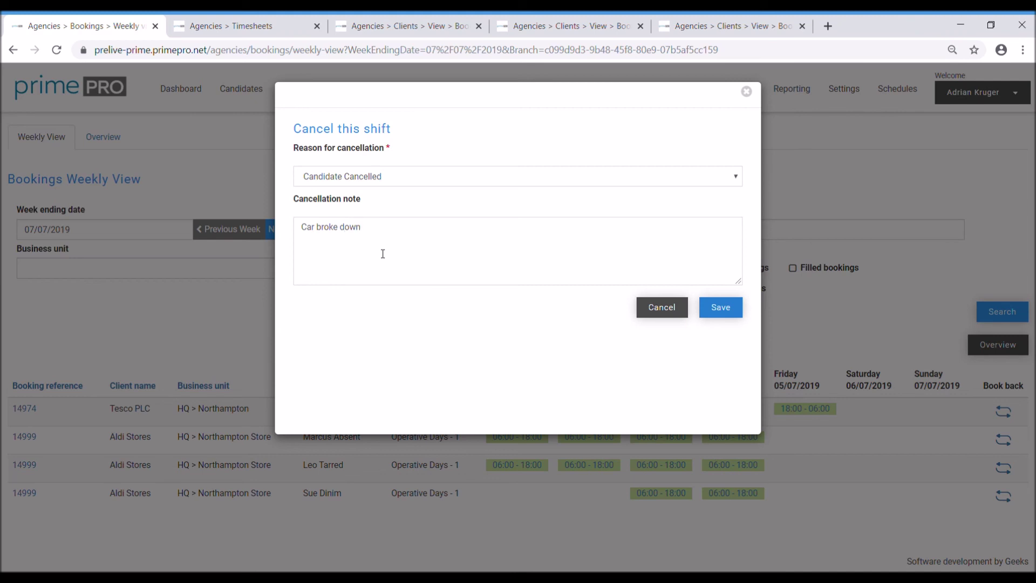
left_click(719, 308)
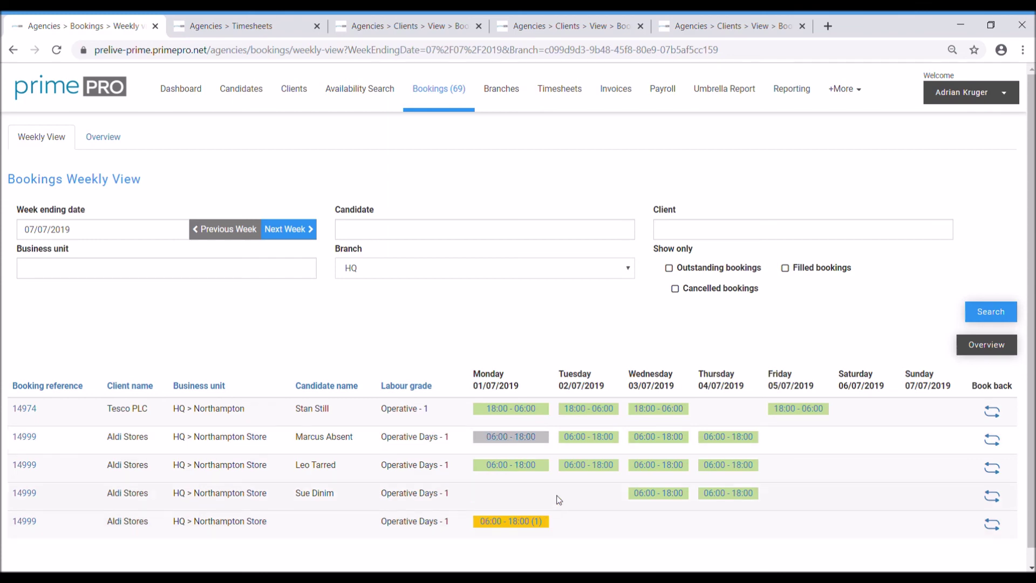
Step: Invite a replacement candidate, with communication turned off, to the unfilled Monday 06:00–18:00 shift
left_click(511, 522)
scroll(484, 416, "down", 2)
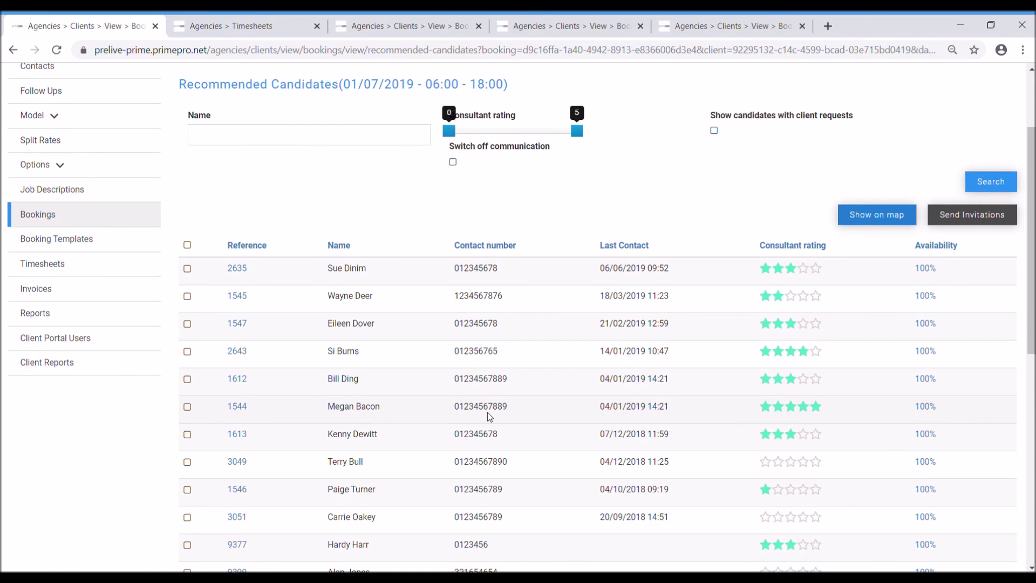
left_click(188, 324)
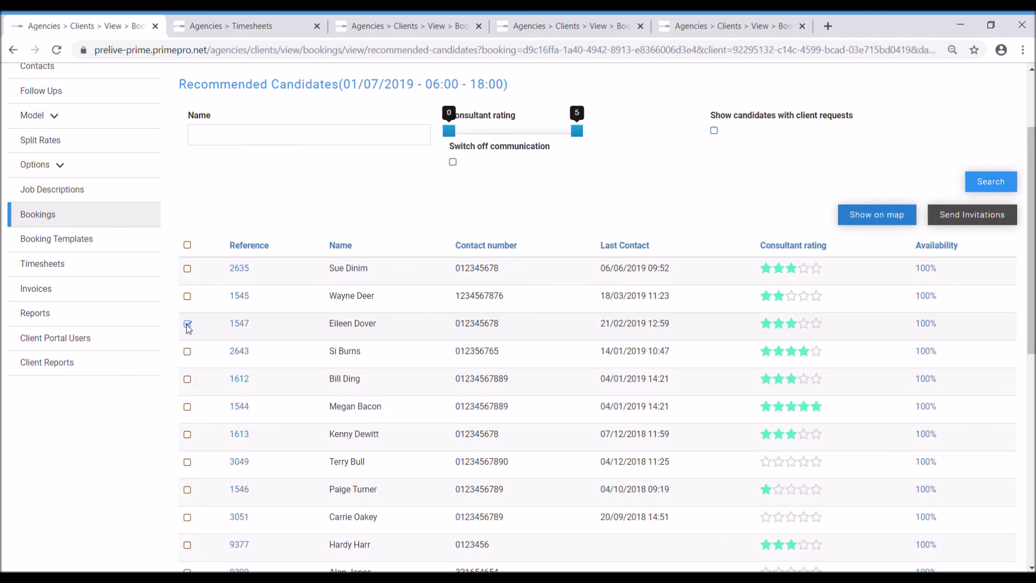
left_click(452, 161)
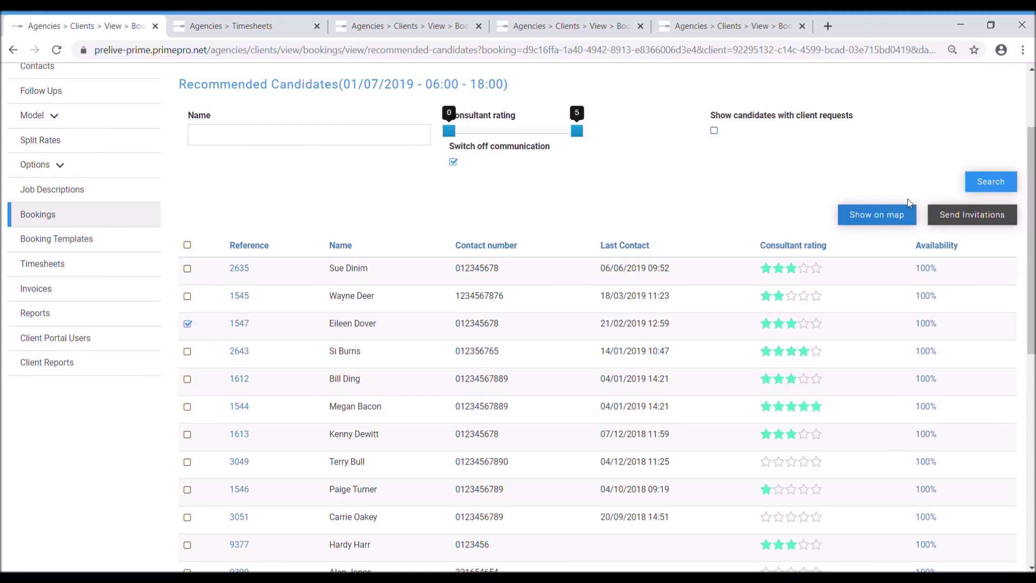
left_click(987, 224)
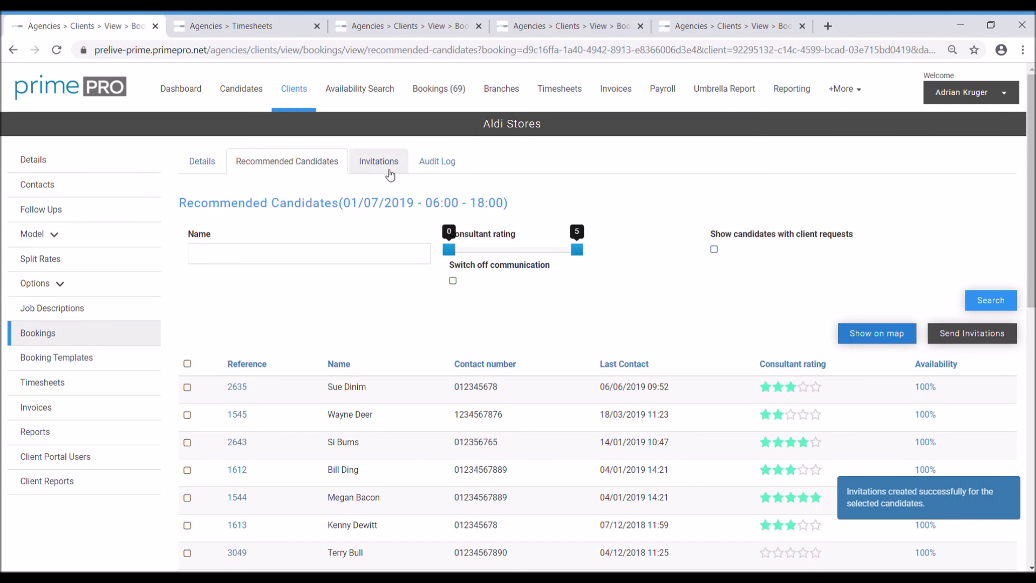
Step: Confirm the invited replacement and create their timesheet, then return to the weekly bookings view
left_click(390, 174)
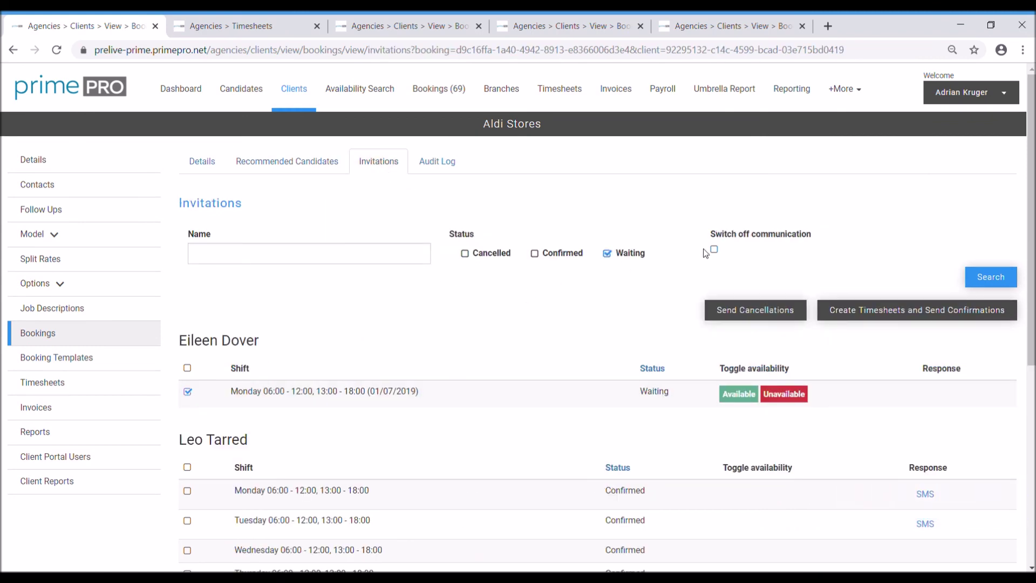
left_click(920, 310)
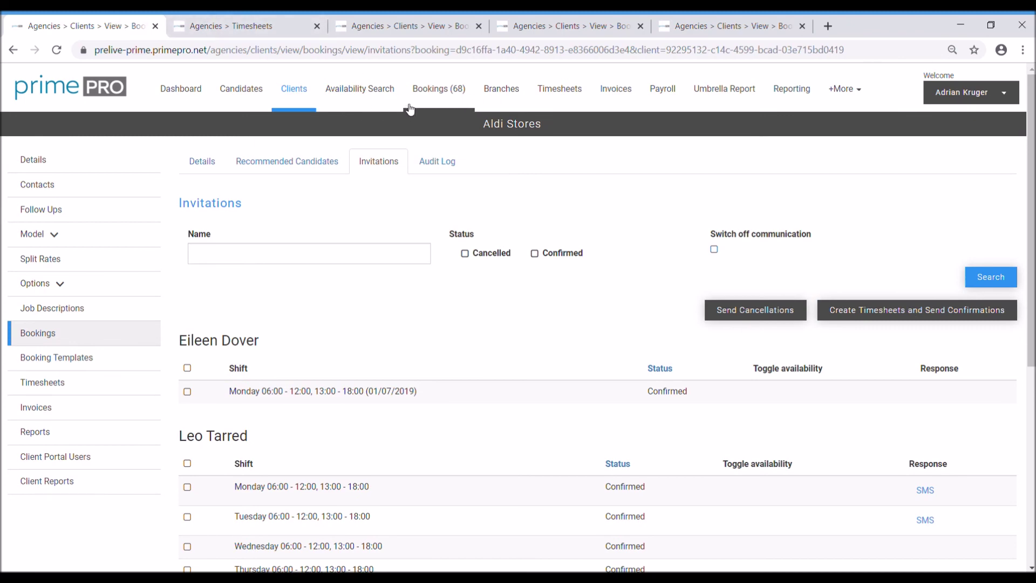
left_click(427, 100)
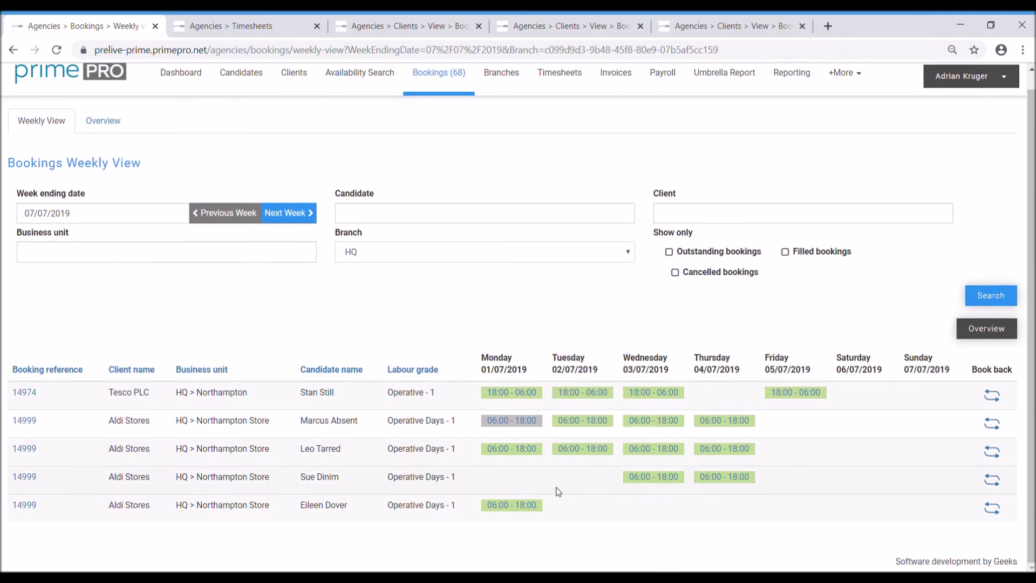
left_click_drag(369, 516, 289, 514)
left_click(477, 513)
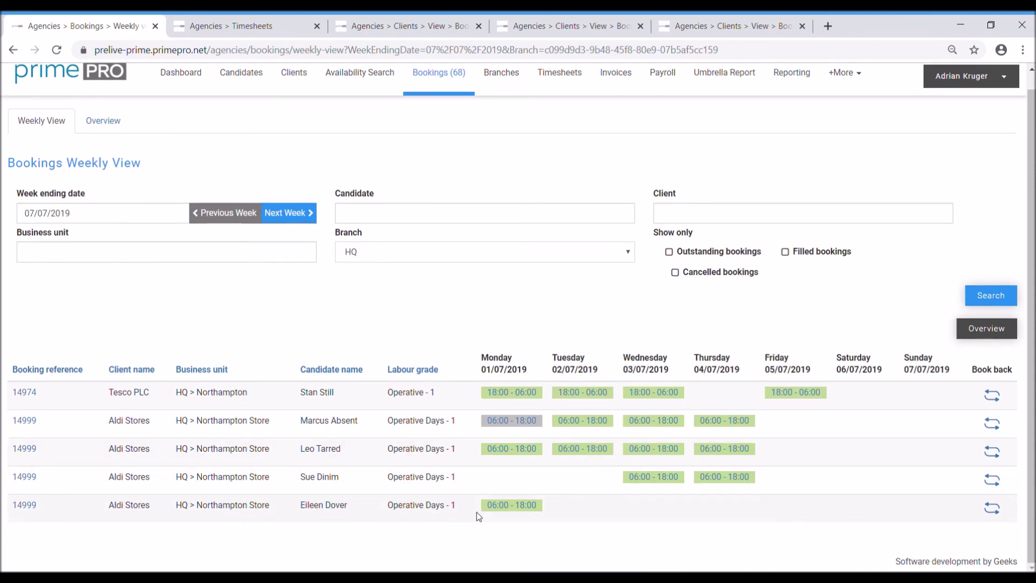
left_click(242, 32)
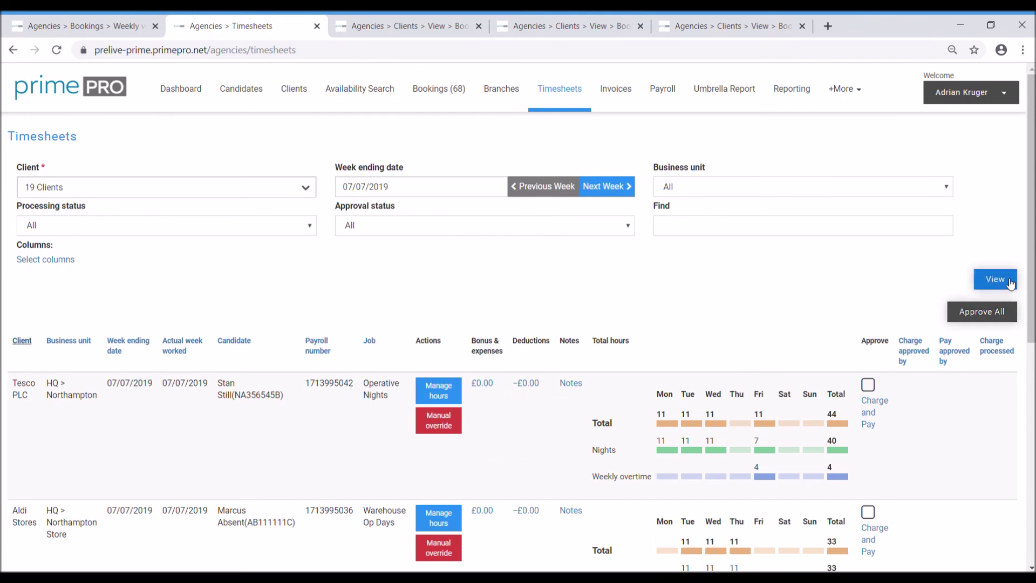
scroll(804, 316, "down", 3)
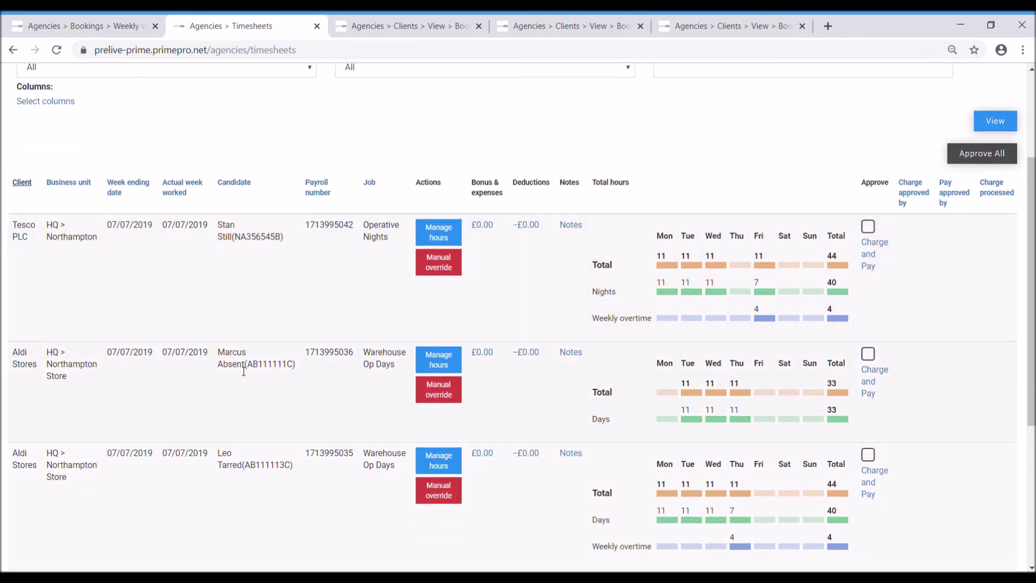
left_click_drag(258, 366, 219, 350)
left_click(221, 351)
left_click(102, 23)
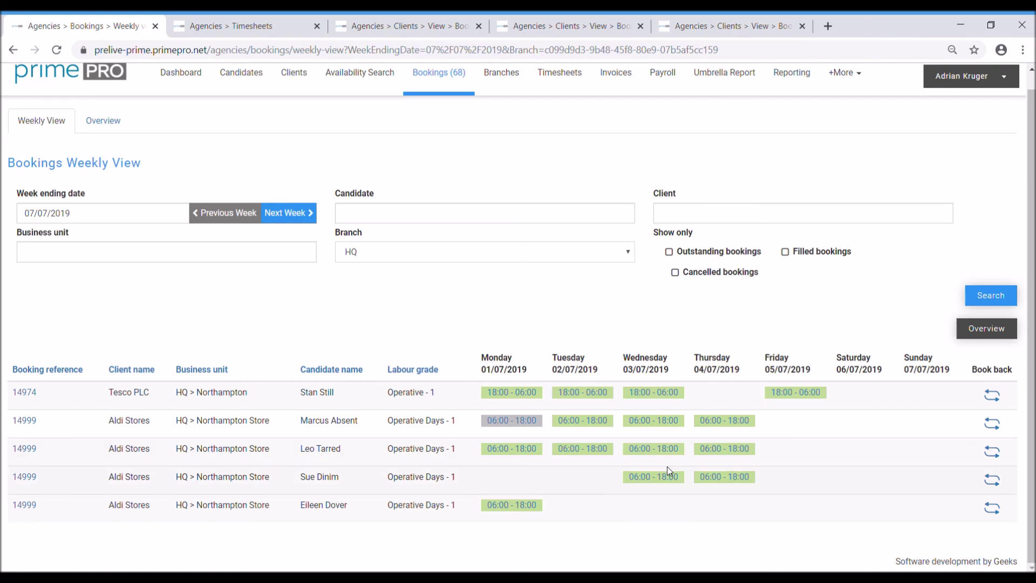
scroll(971, 377, "up", 1)
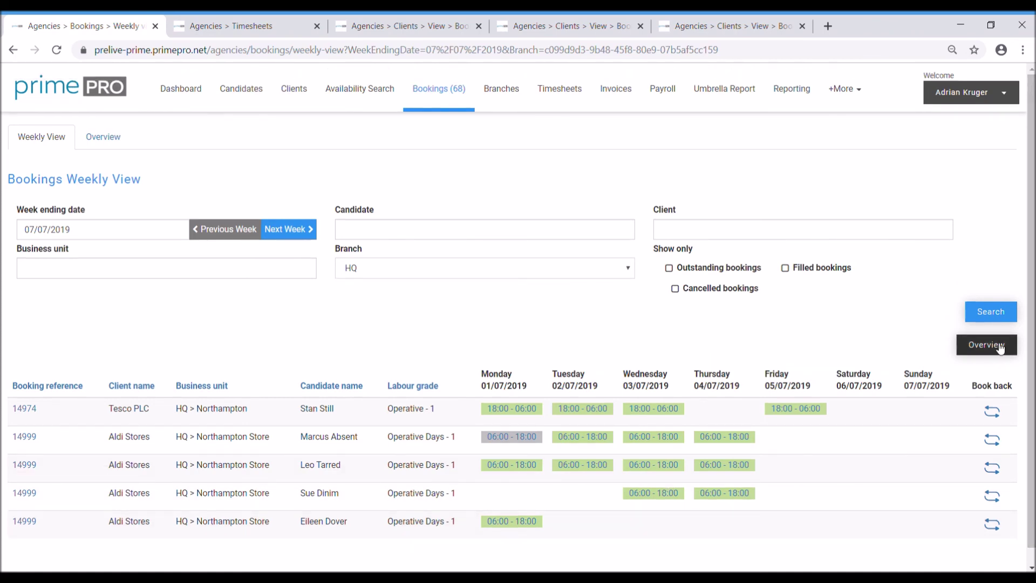
Step: Show the Bookings Overview and preview booking 14999's 4-candidate message as email, closing without sending
left_click(1000, 348)
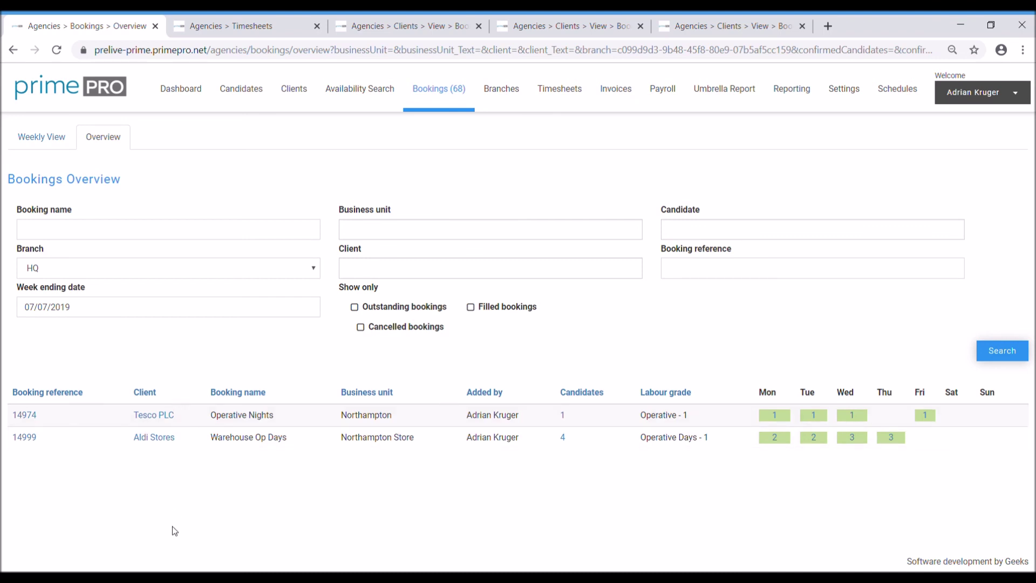
left_click(563, 438)
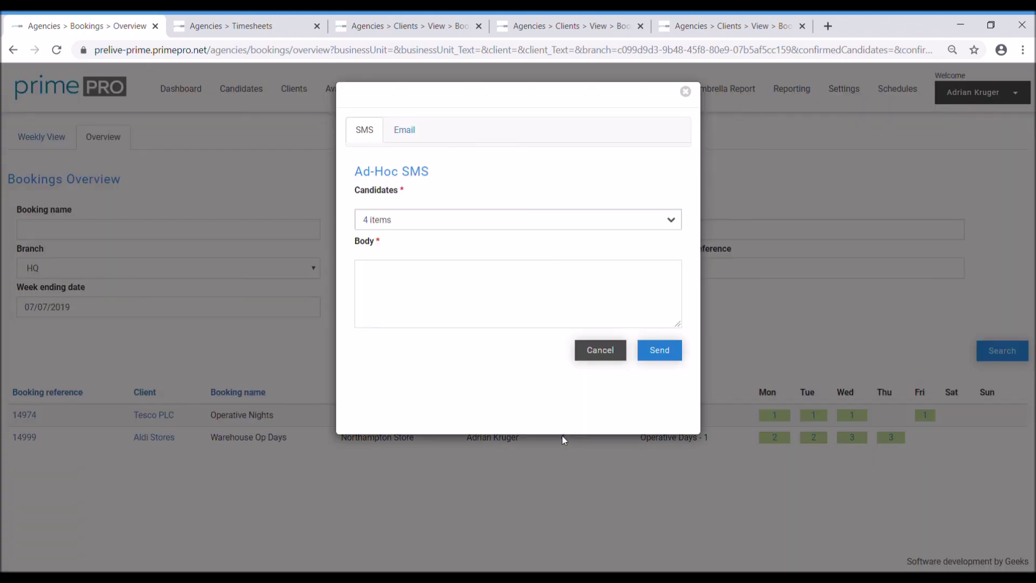
left_click(413, 221)
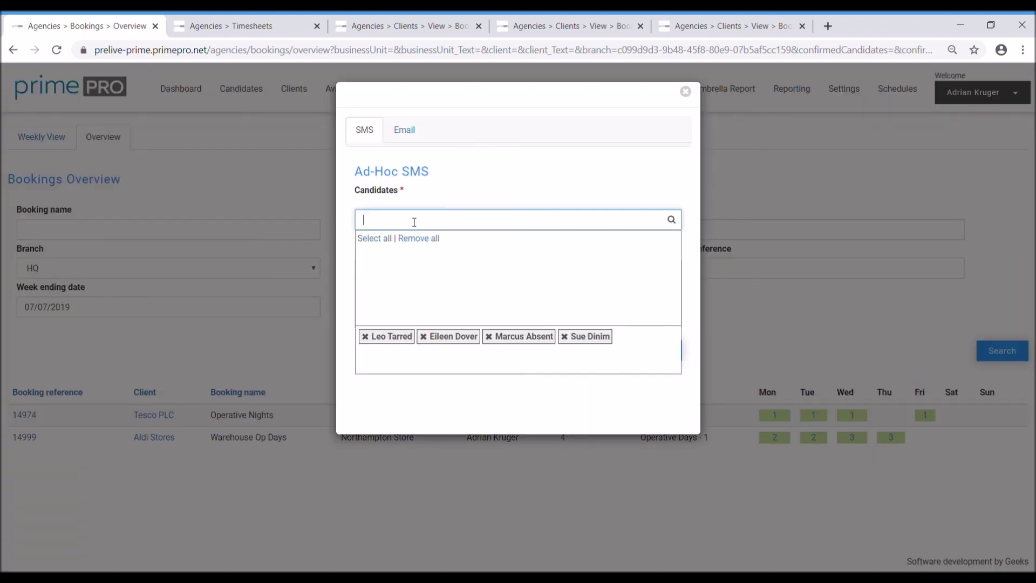
left_click(440, 186)
left_click(404, 130)
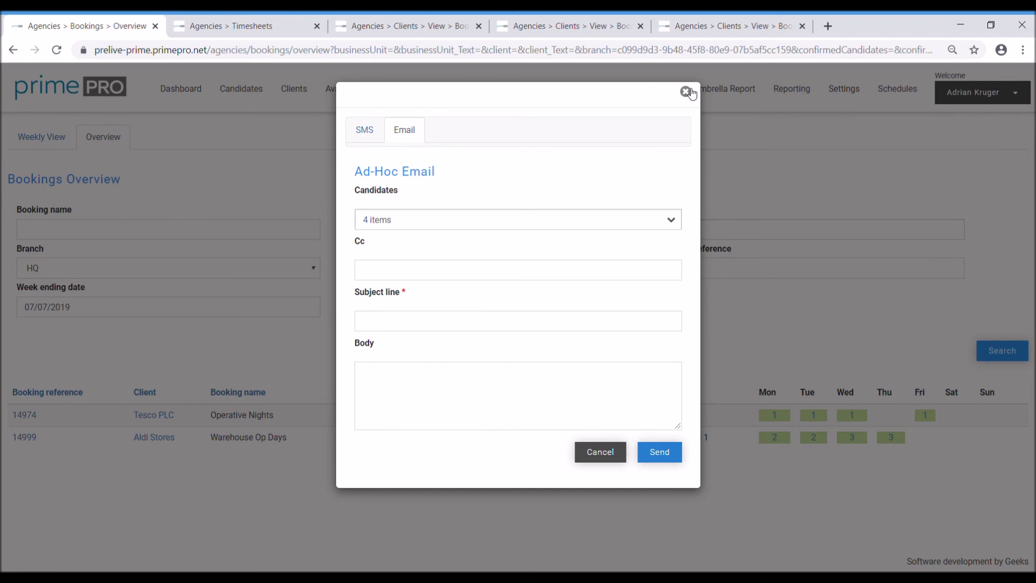
left_click(686, 91)
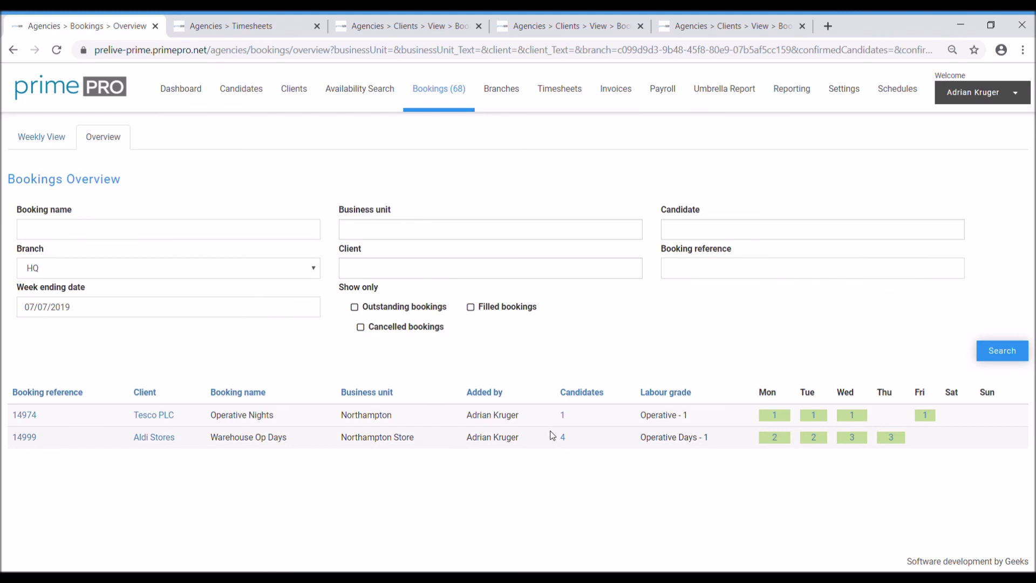